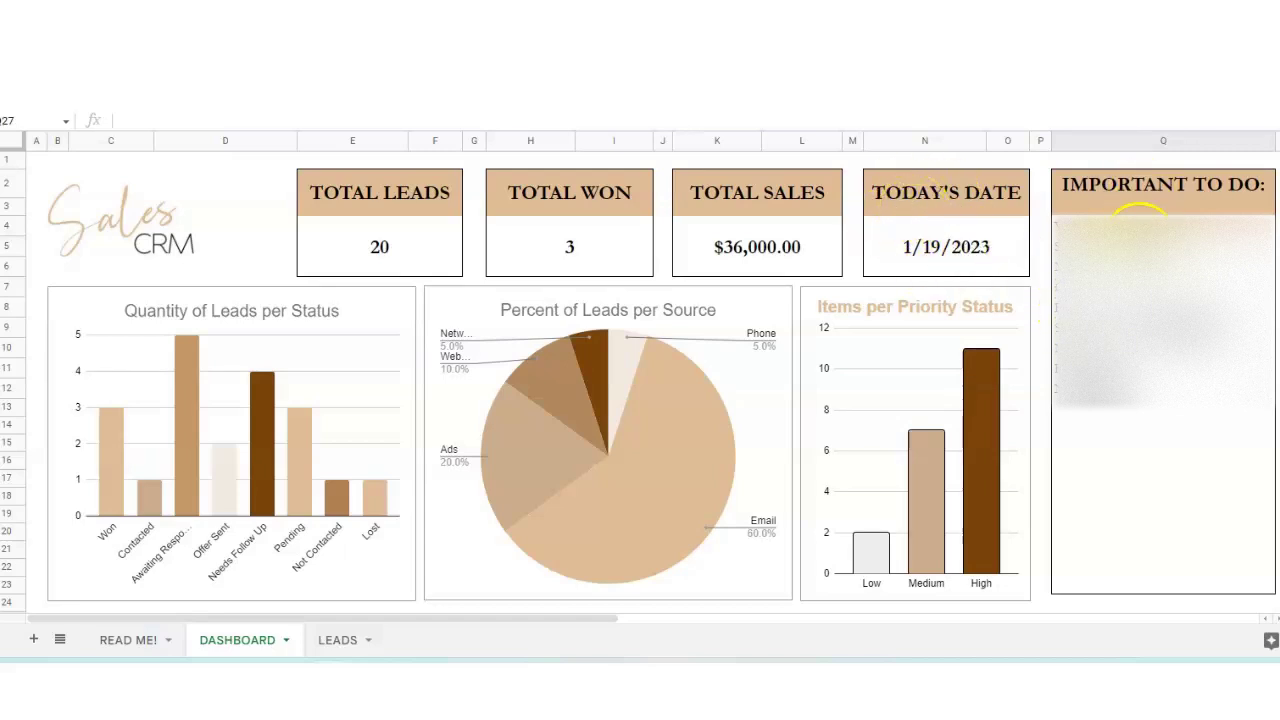
# Step: Begin a to-do note in cell Q13 under IMPORTANT TO DO, typing 'T'
pyautogui.click(1107, 415)
pyautogui.write('To do')
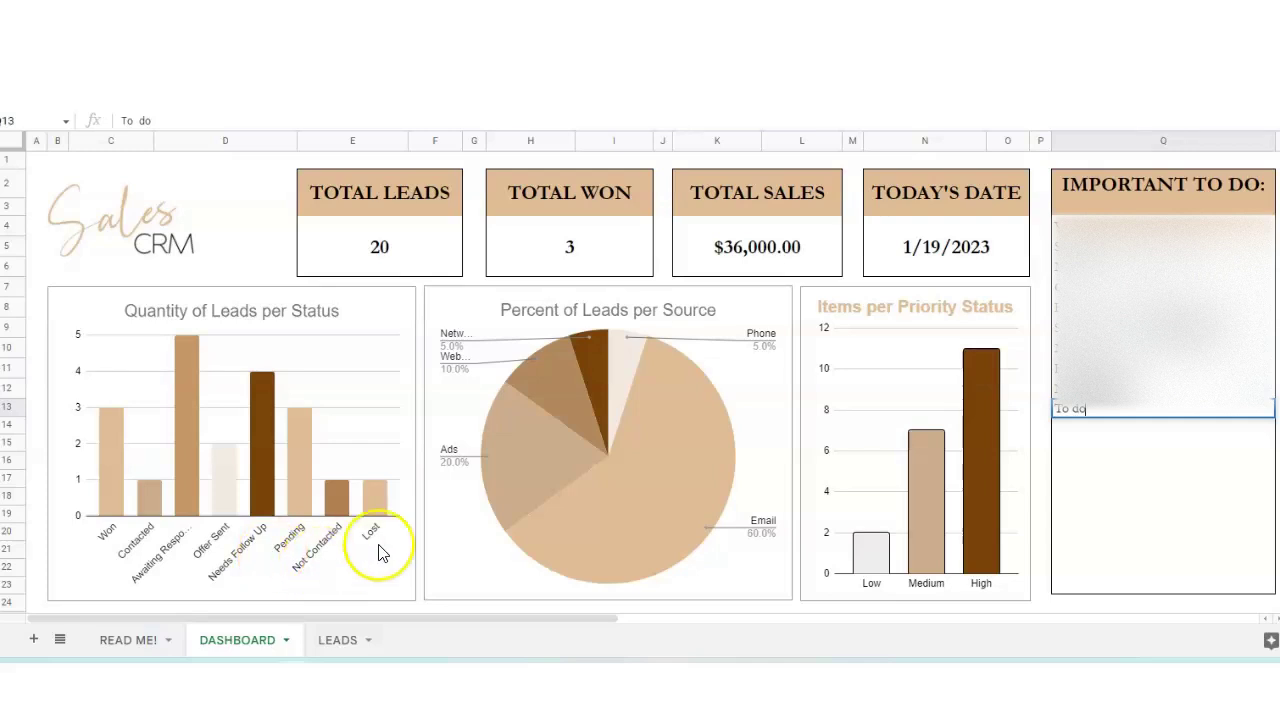
# Step: Switch to the LEADS sheet, review the first lead's number and contact, and scroll to row 23
pyautogui.click(340, 645)
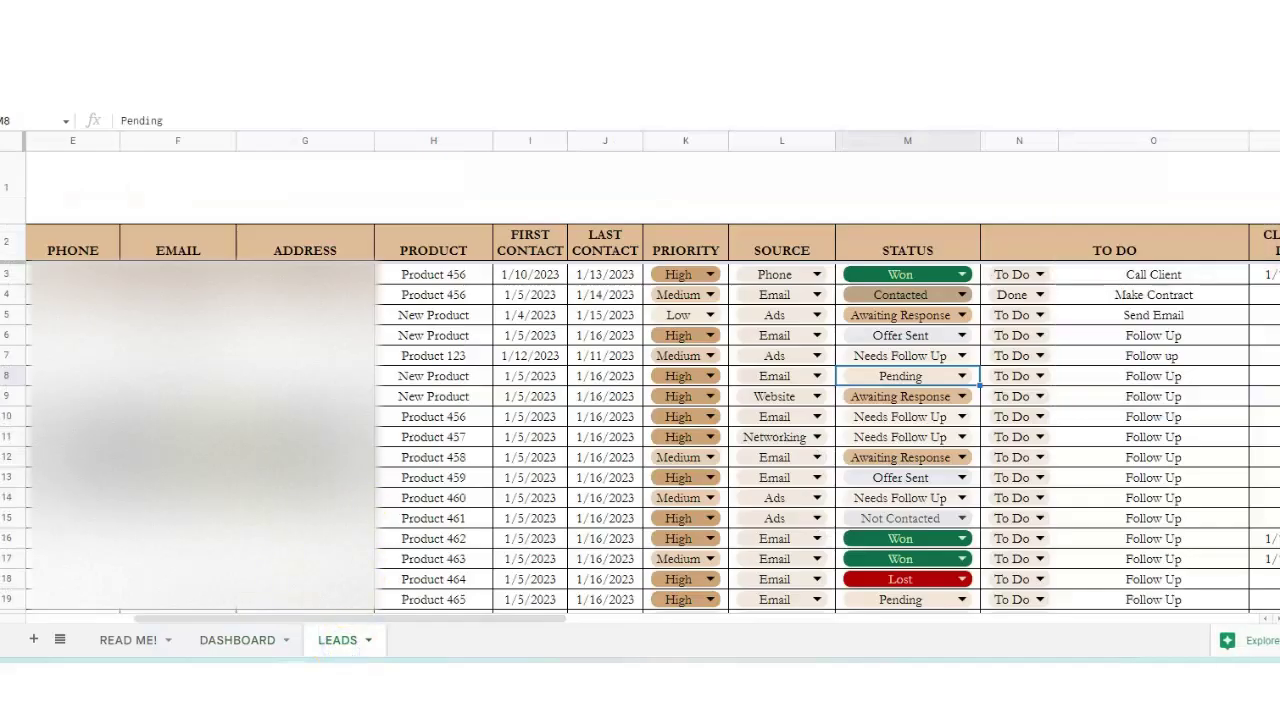
pyautogui.moveTo(298, 618); pyautogui.dragTo(188, 622)
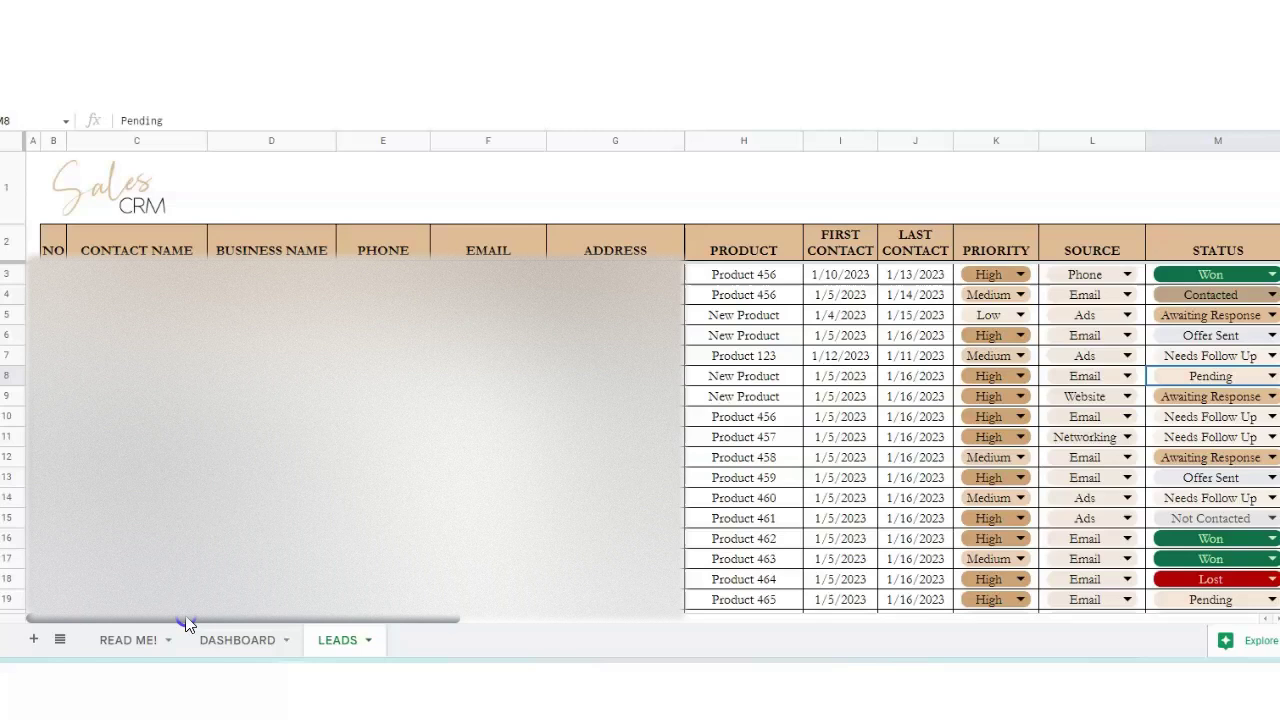
pyautogui.click(53, 274)
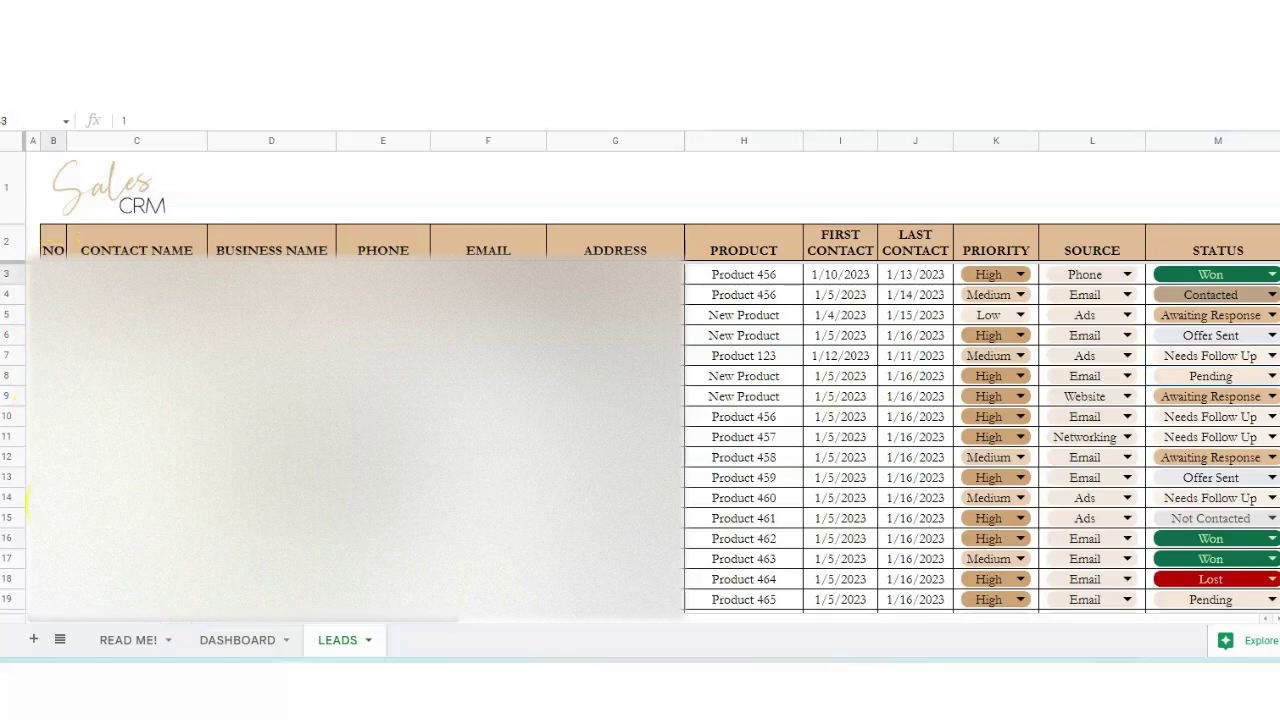
pyautogui.click(105, 272)
pyautogui.click(739, 125)
pyautogui.write('Jane Doe')
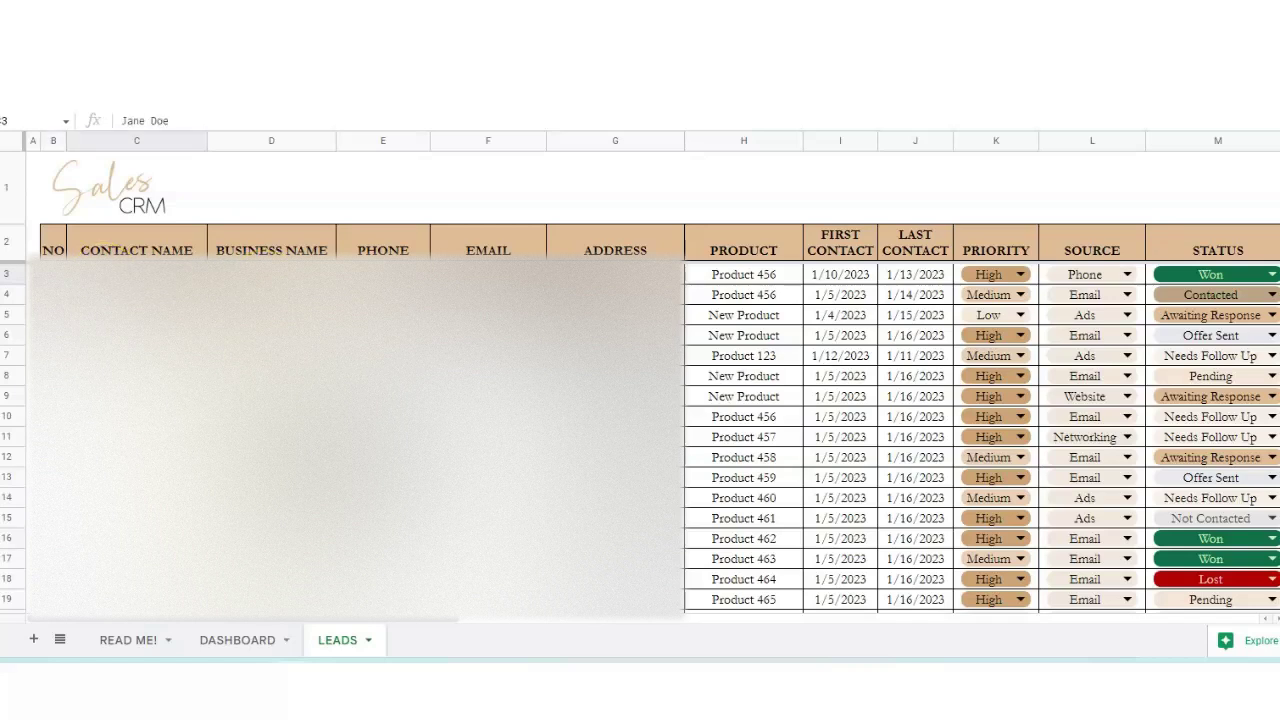
pyautogui.press('Right')
pyautogui.scroll(-2, 360, 430)
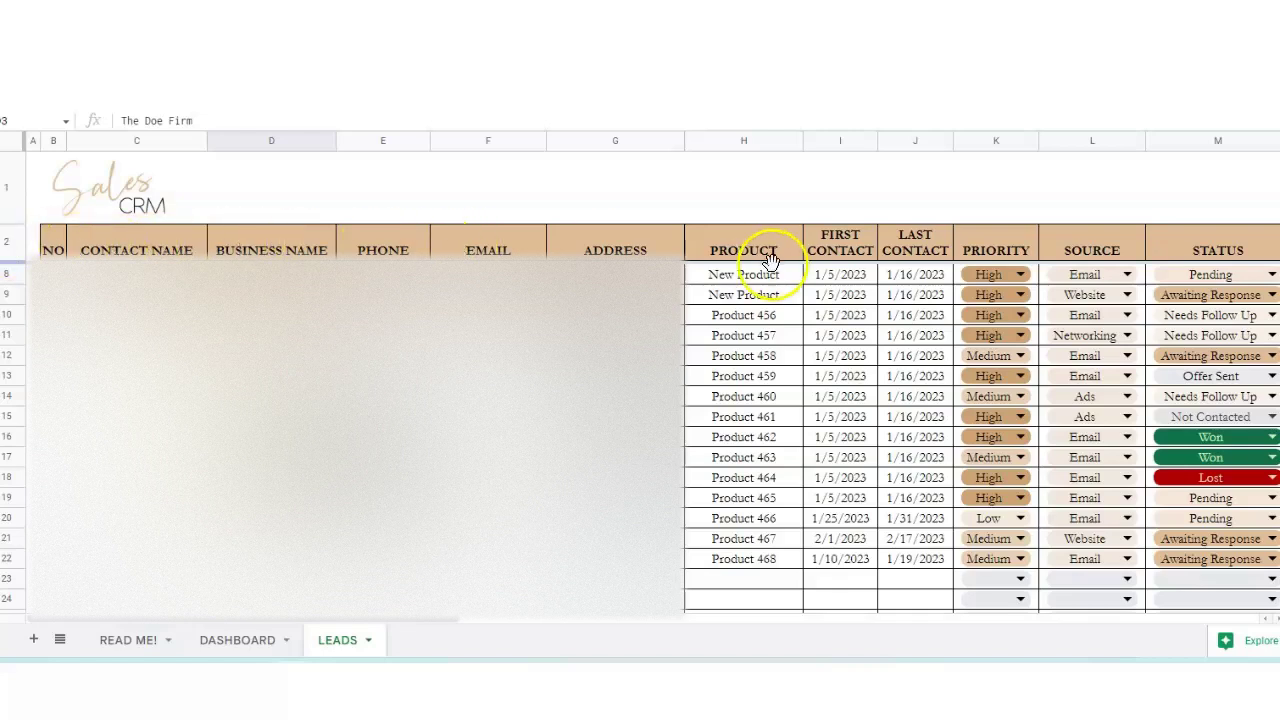
pyautogui.scroll(-1, 800, 283)
pyautogui.click(136, 558)
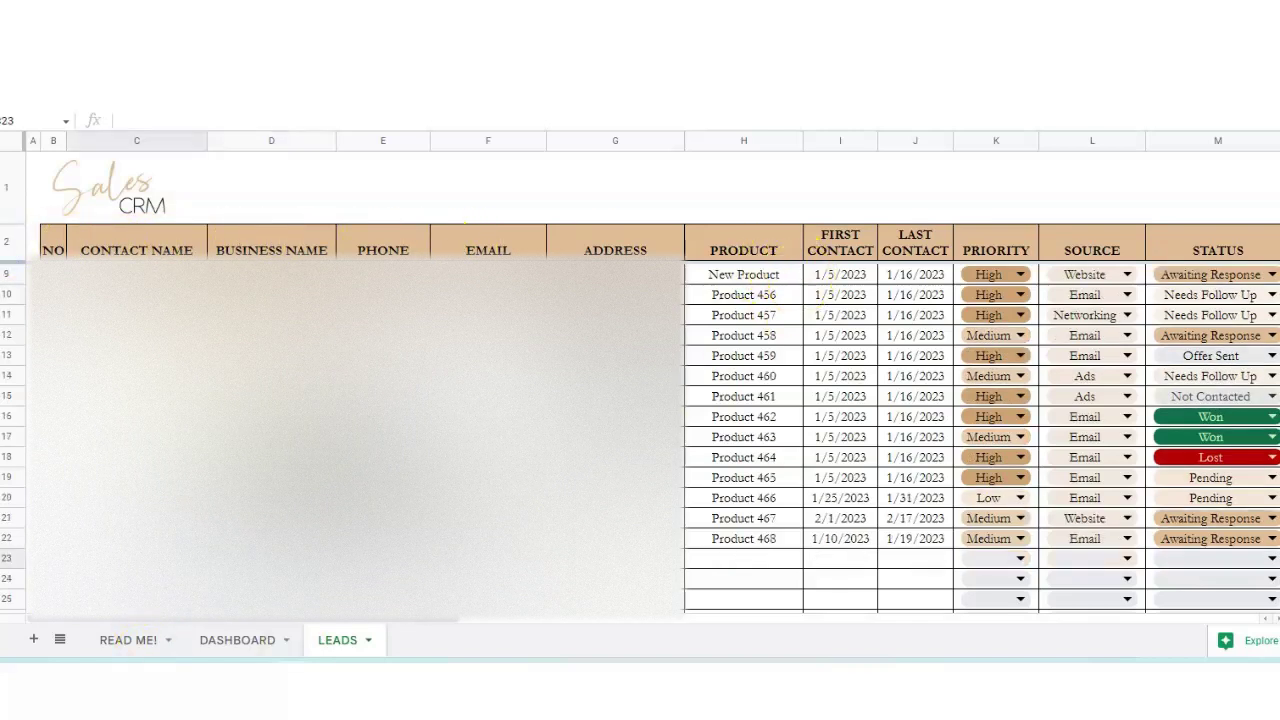
pyautogui.write('Stephanie Smith')
pyautogui.press('Tab')
pyautogui.press('Tab')
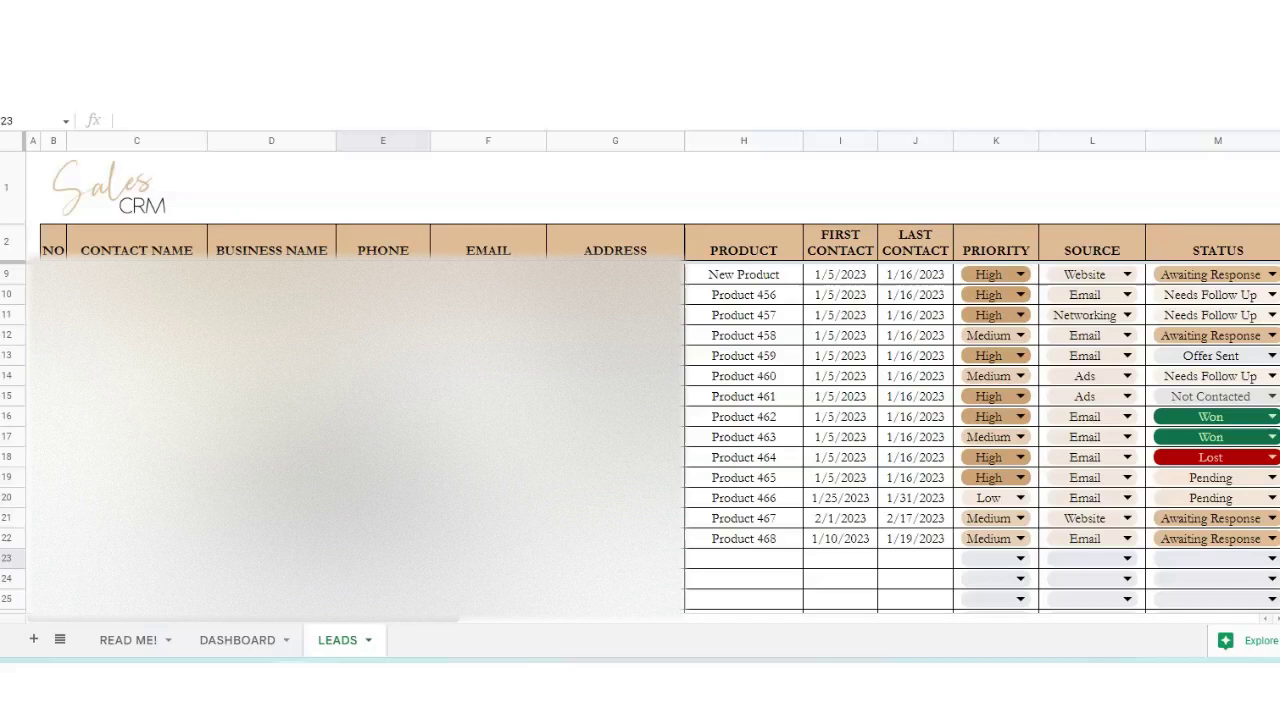
pyautogui.press('Tab')
pyautogui.press('Tab')
pyautogui.press('Tab')
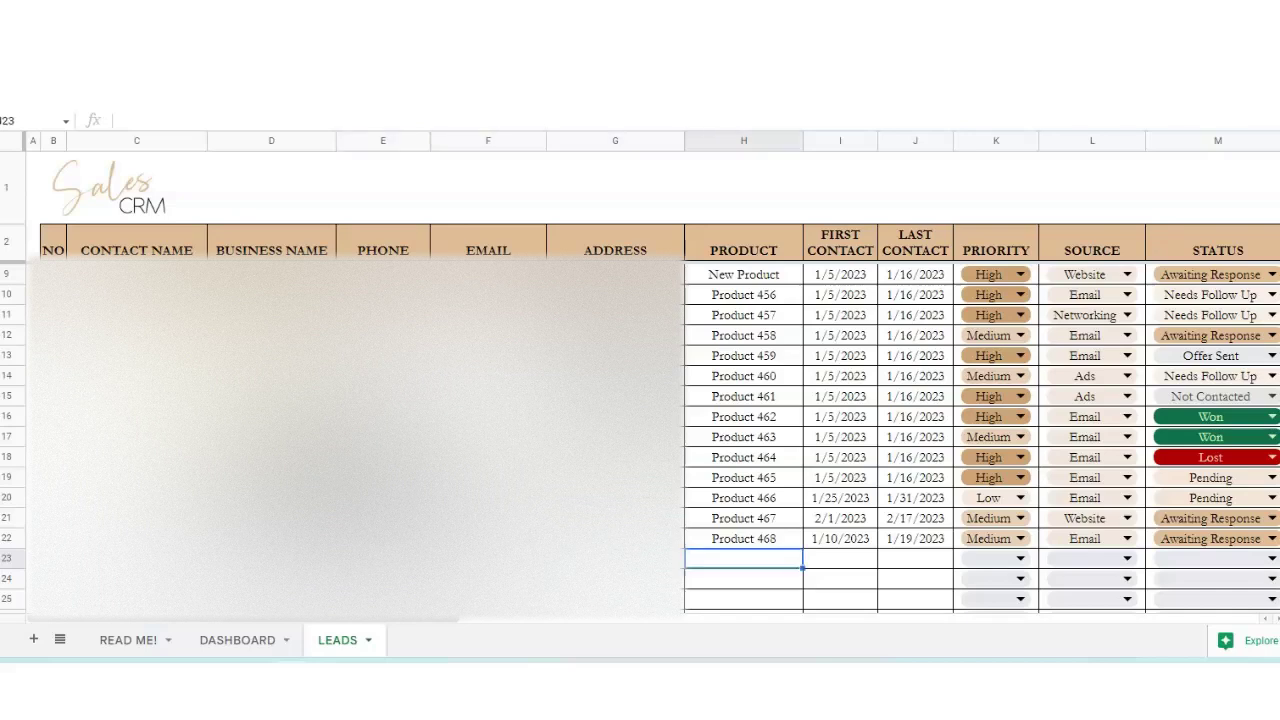
# Step: Enter Product 451 with first contact 1/24/2023 and last contact 1/25/2023
pyautogui.write('Product')
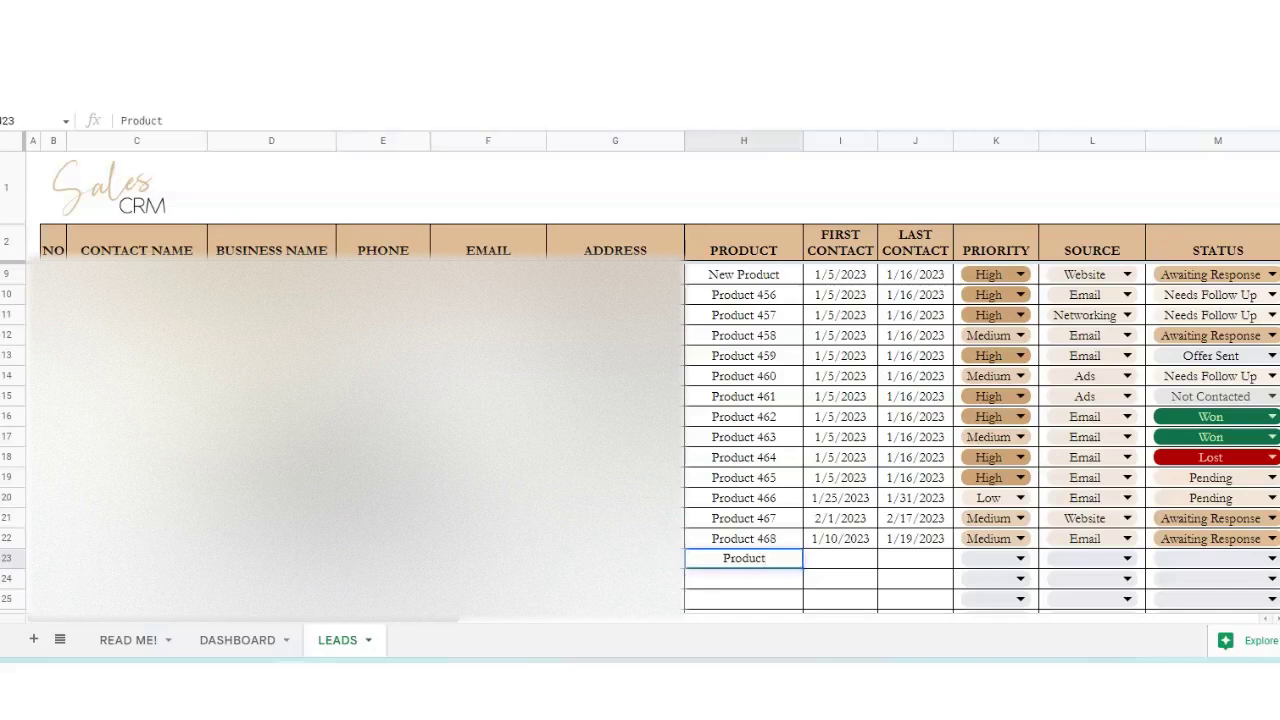
pyautogui.write(' 451')
pyautogui.press('Tab')
pyautogui.doubleClick(850, 562)
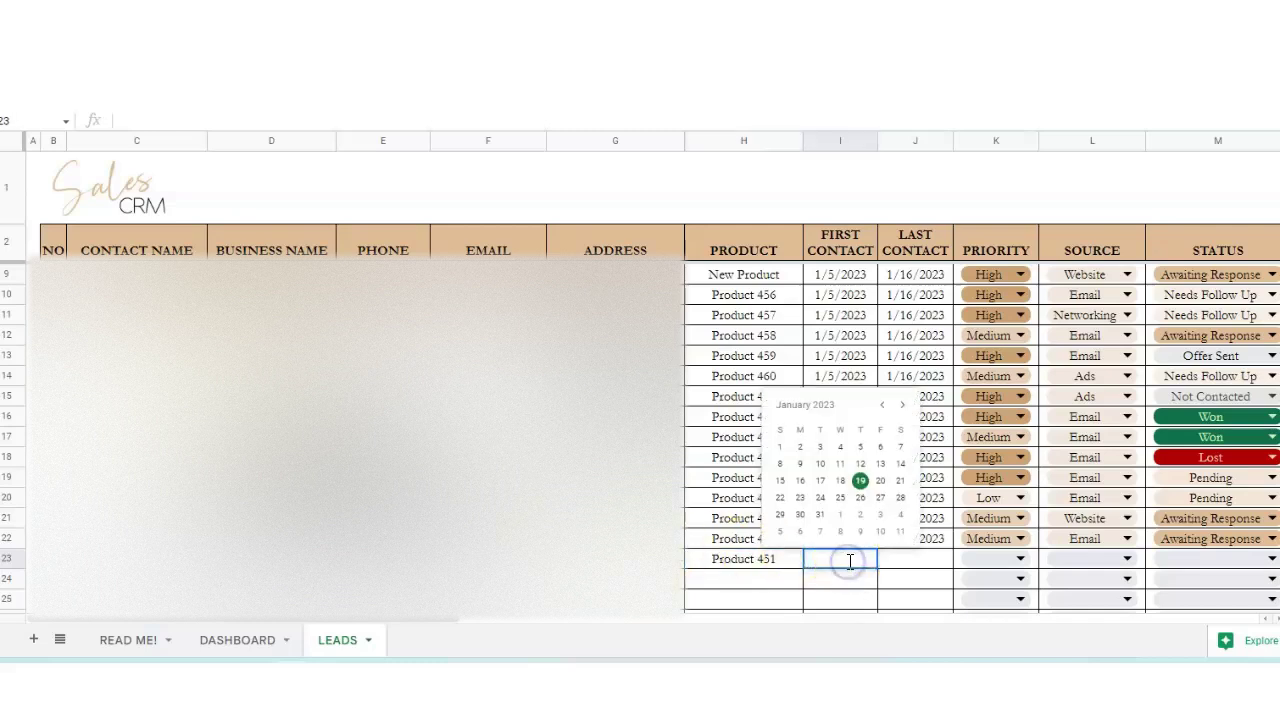
pyautogui.click(820, 497)
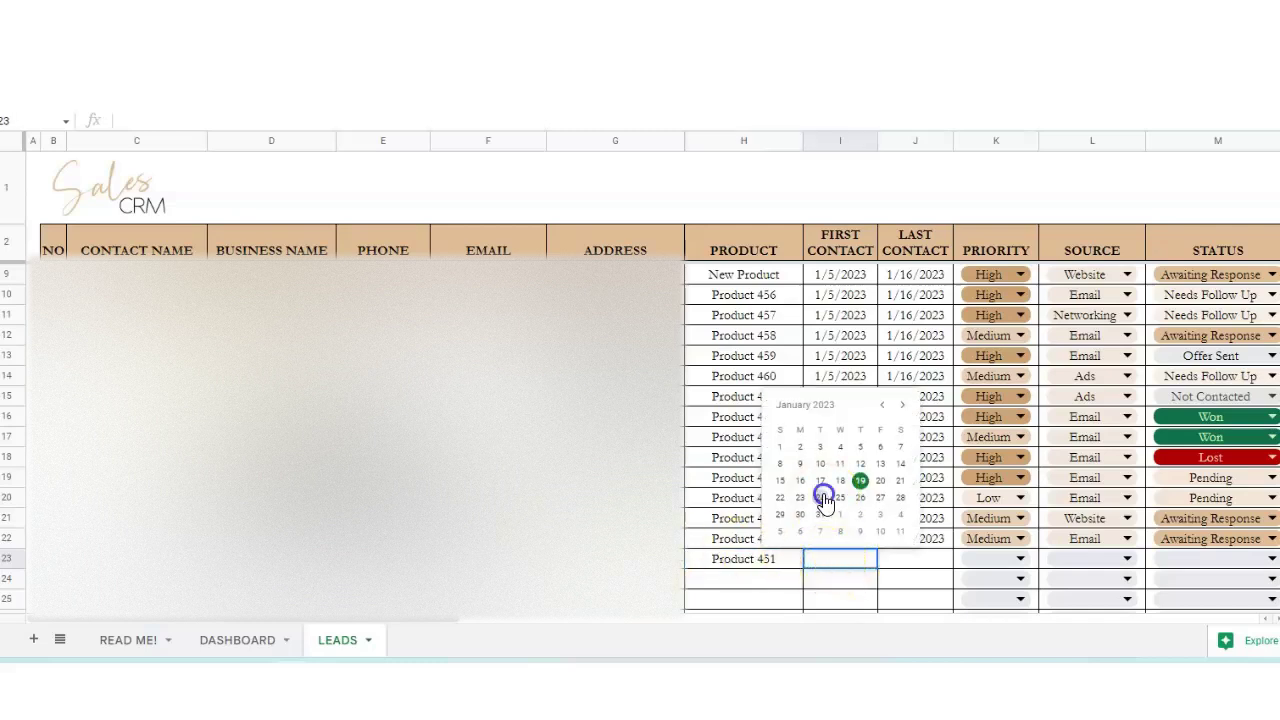
pyautogui.doubleClick(885, 558)
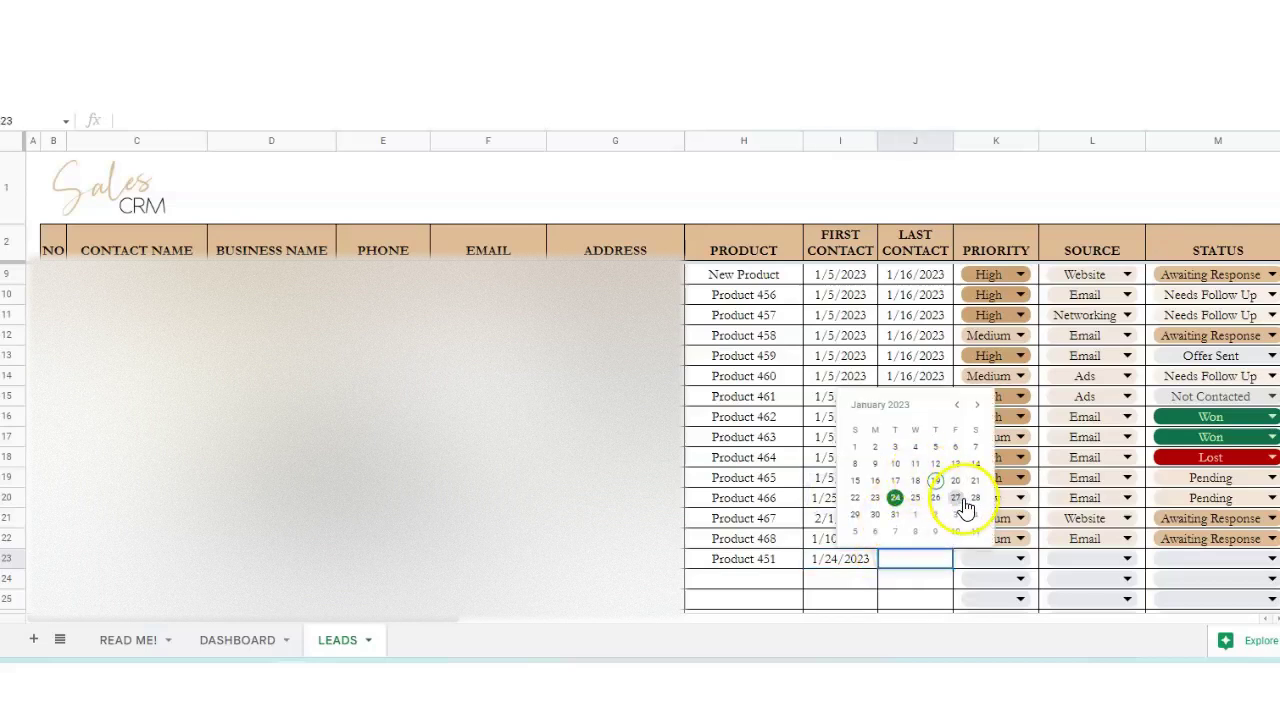
pyautogui.click(915, 497)
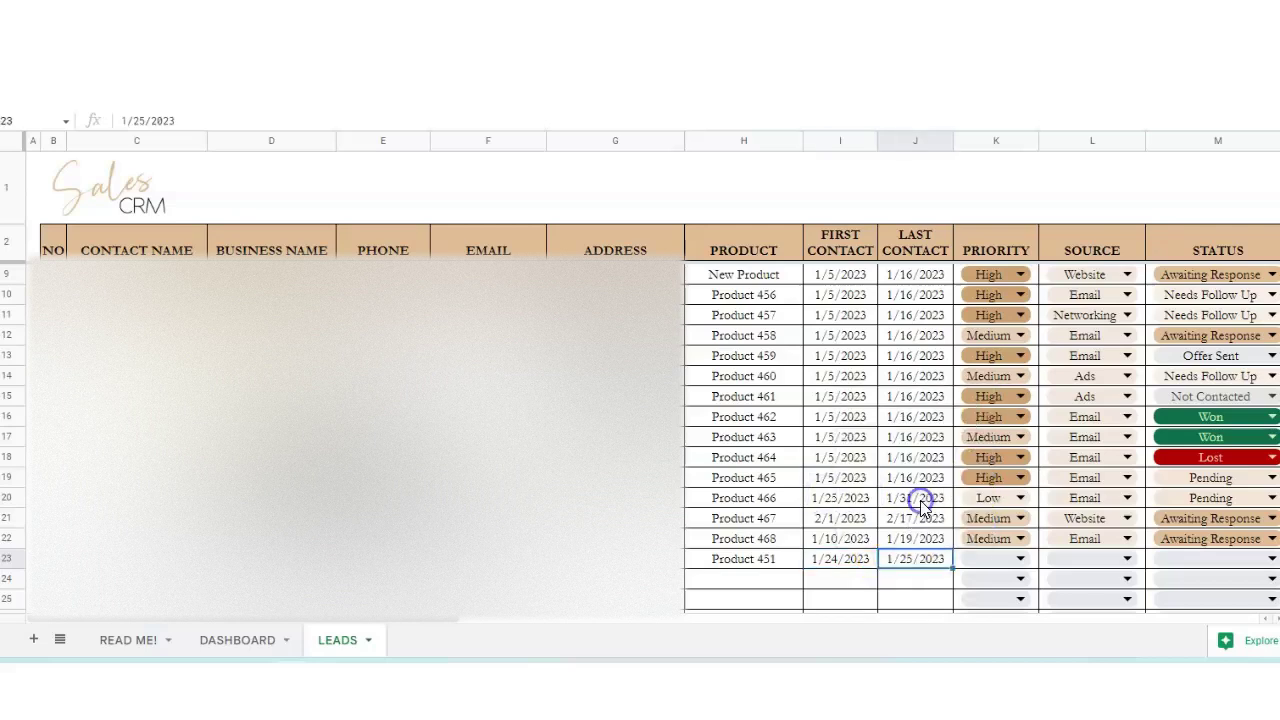
# Step: Set the new lead's priority to Low and its source to Email
pyautogui.click(1008, 566)
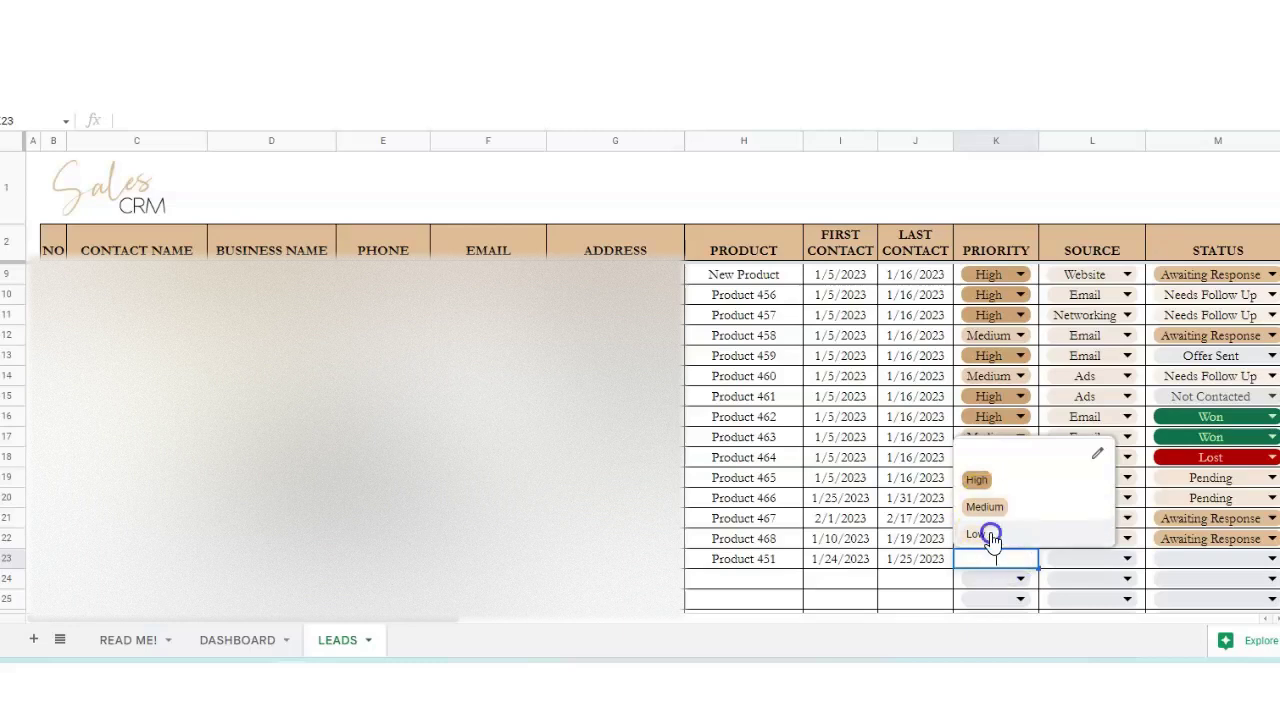
pyautogui.click(990, 536)
pyautogui.click(1130, 559)
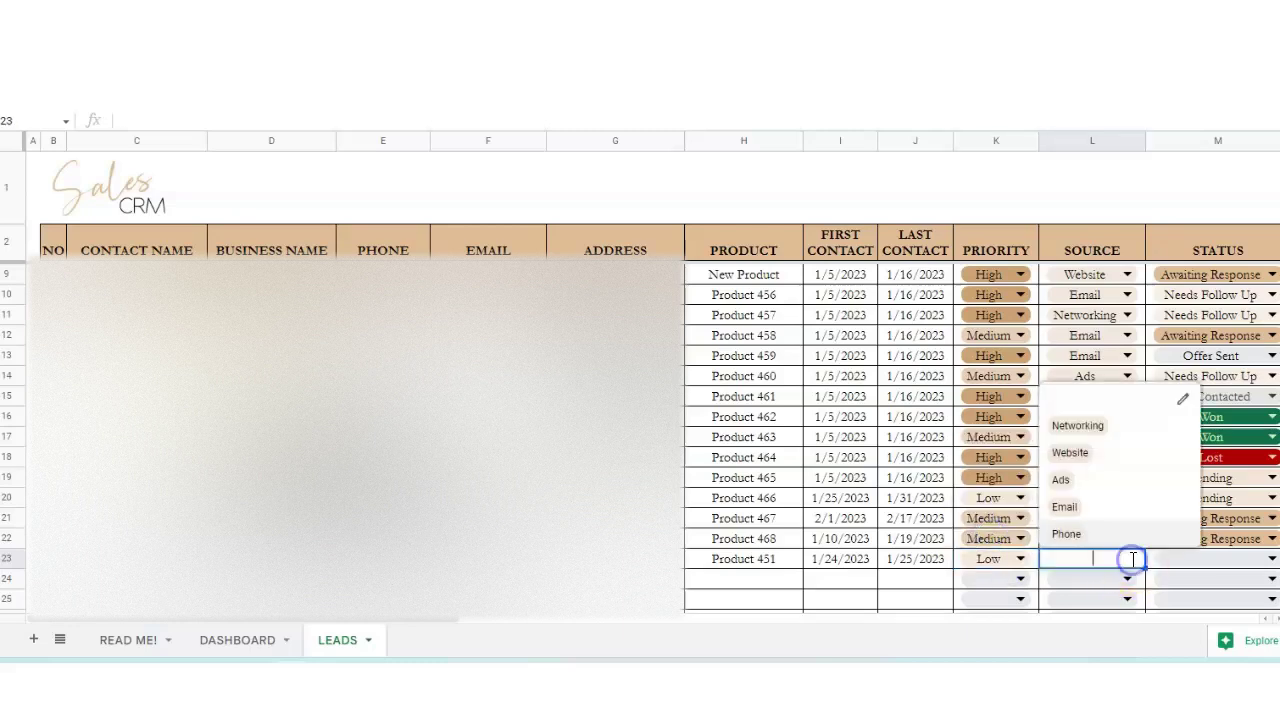
pyautogui.click(1092, 509)
pyautogui.moveTo(408, 619); pyautogui.dragTo(651, 645)
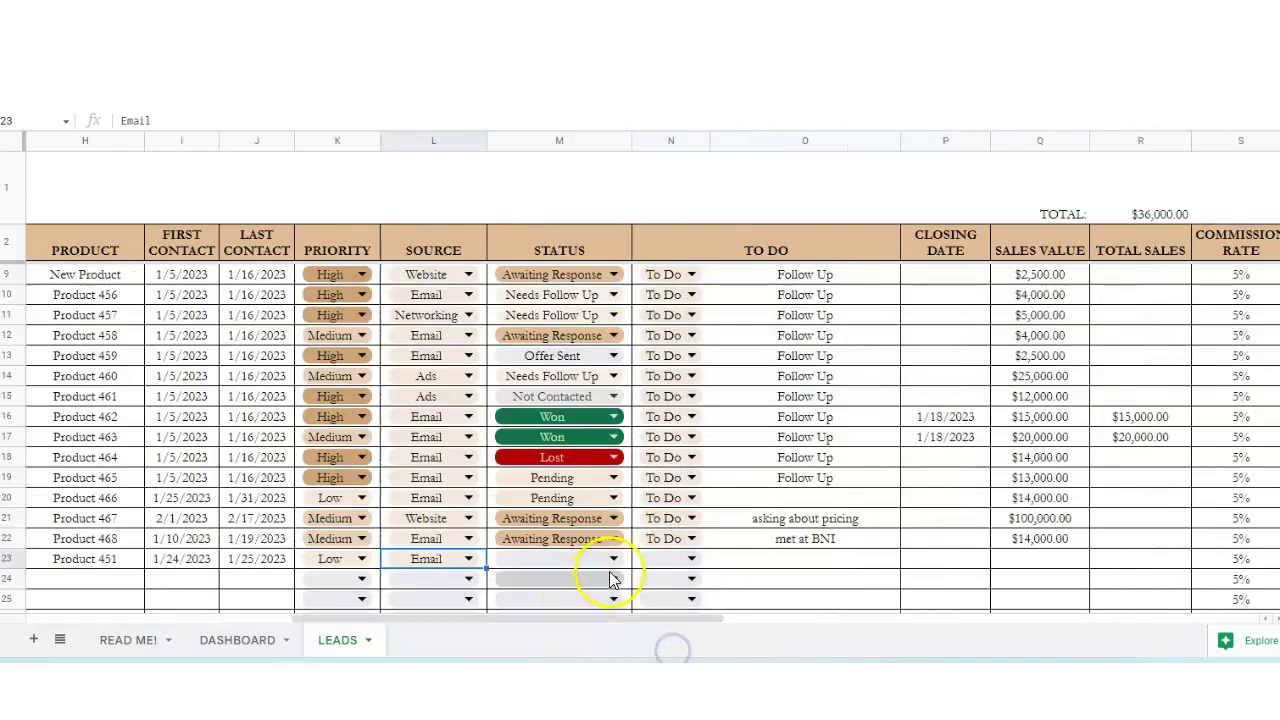
# Step: Mark row 23's task Done and add the note 'asking for contract'
pyautogui.click(612, 559)
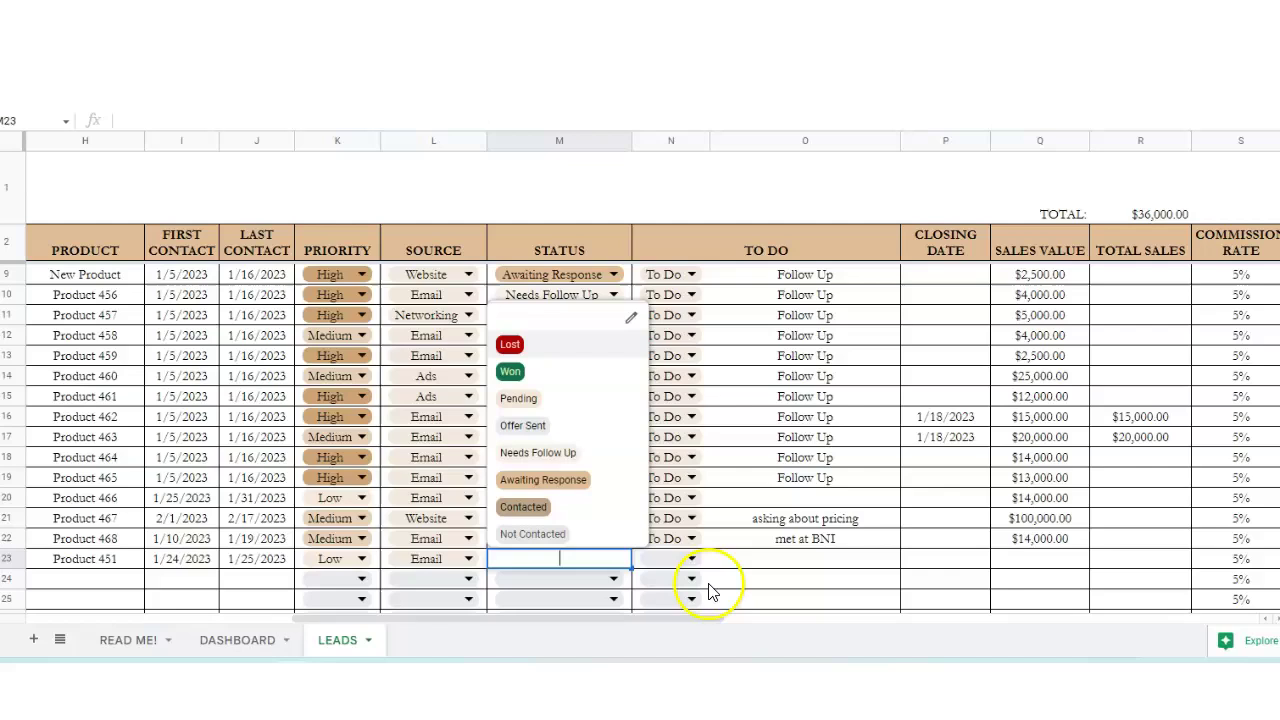
pyautogui.click(690, 558)
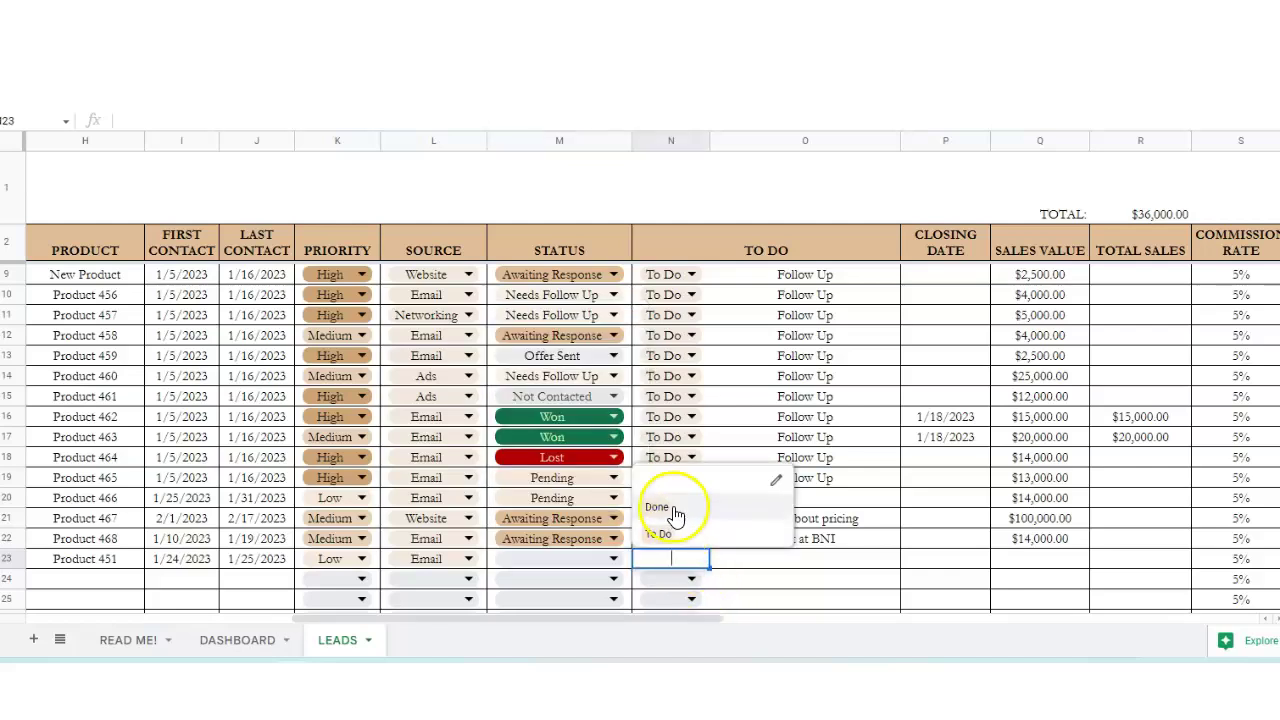
pyautogui.click(662, 534)
pyautogui.click(696, 562)
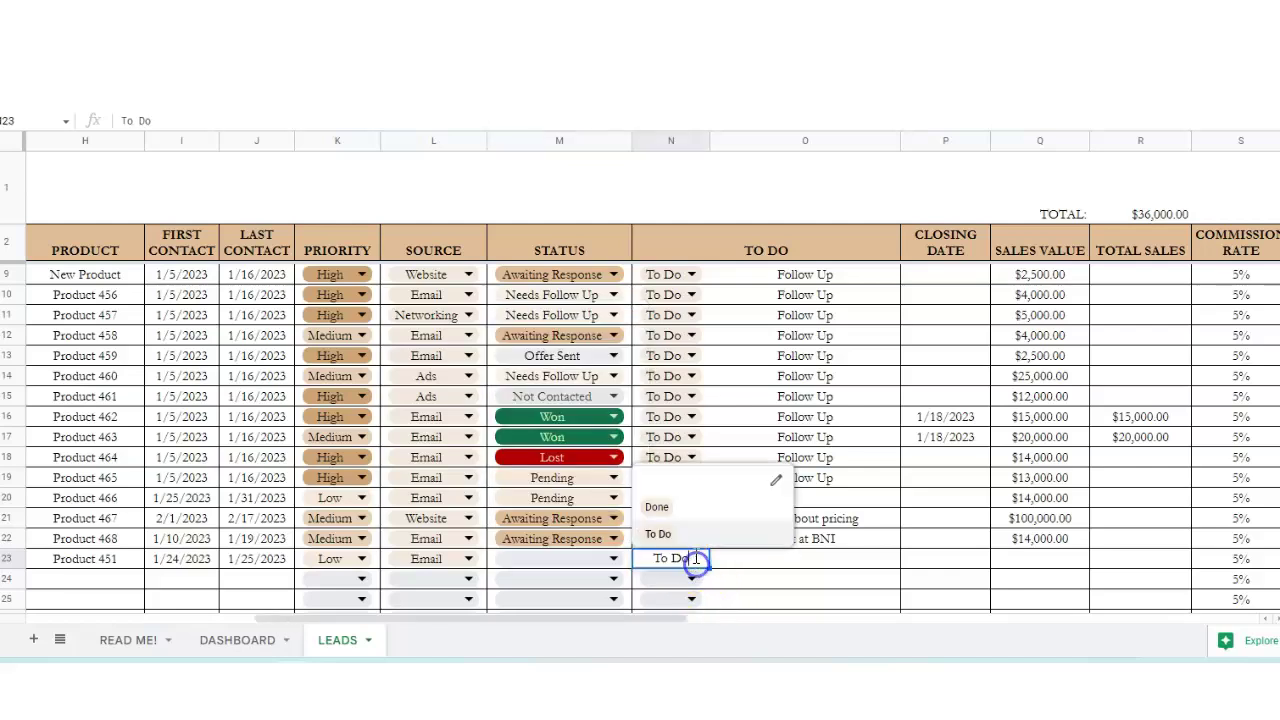
pyautogui.click(680, 510)
pyautogui.click(737, 562)
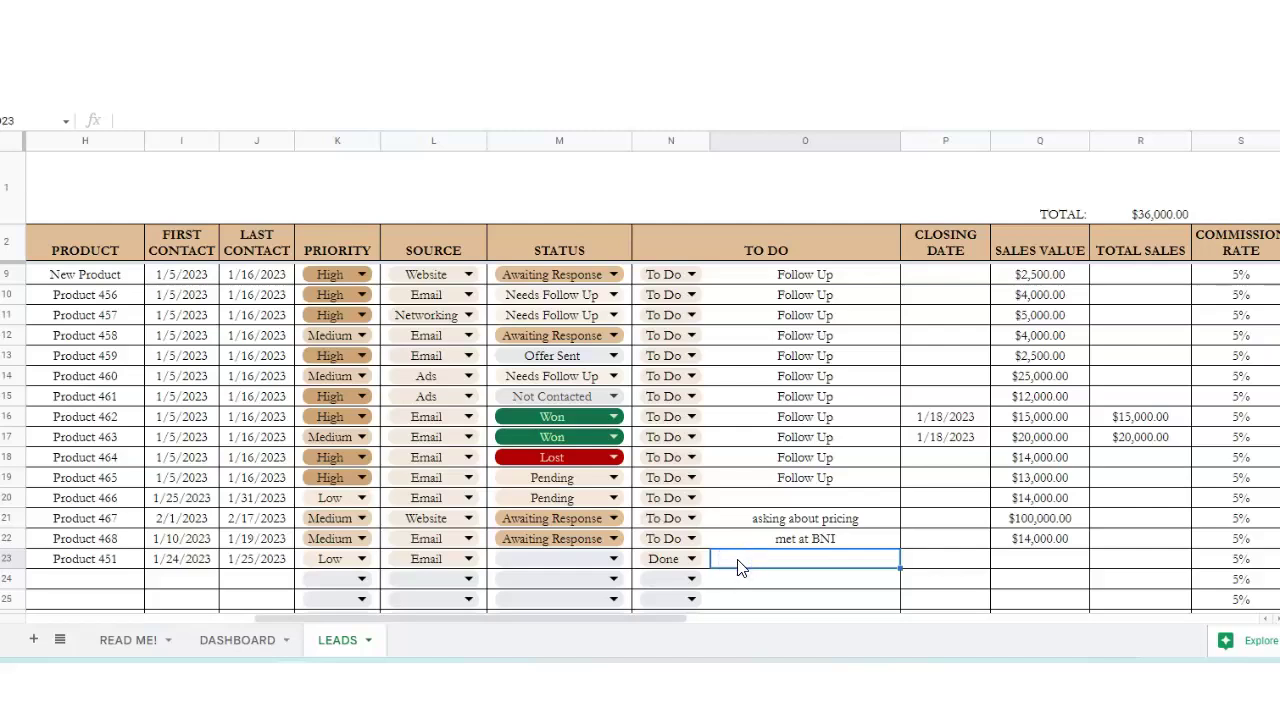
pyautogui.write('ask')
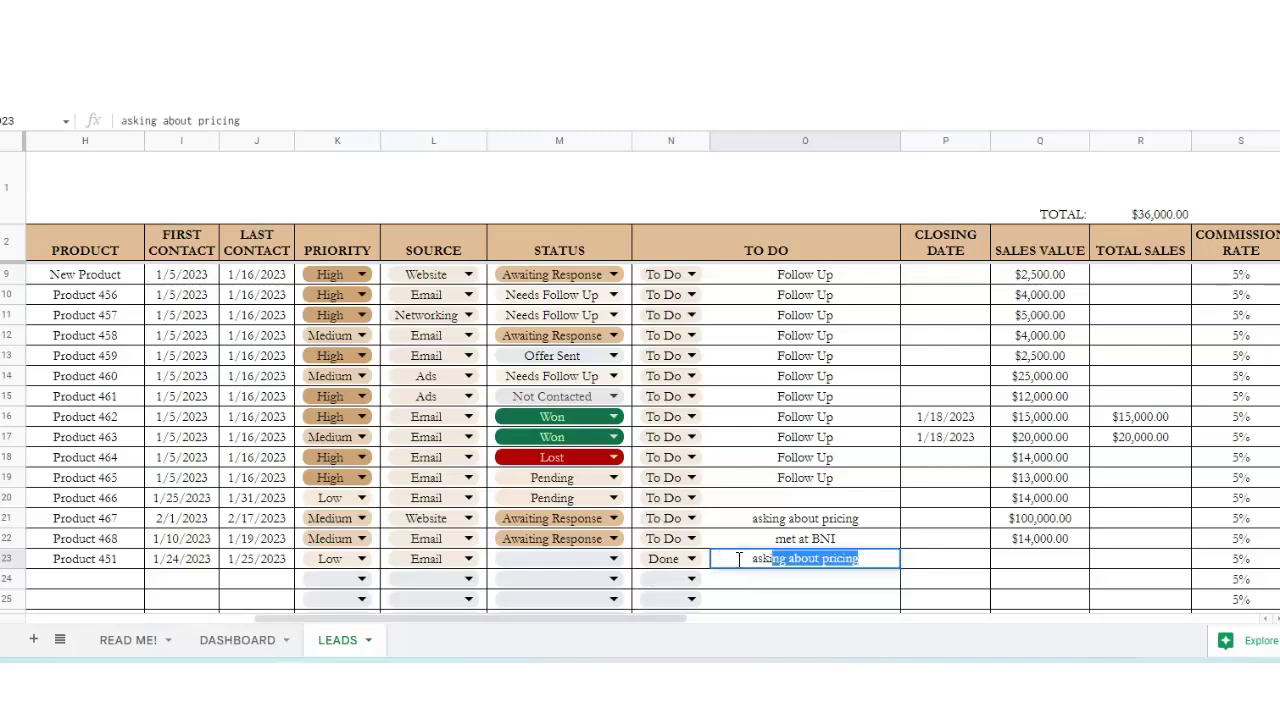
pyautogui.write('ing for contract')
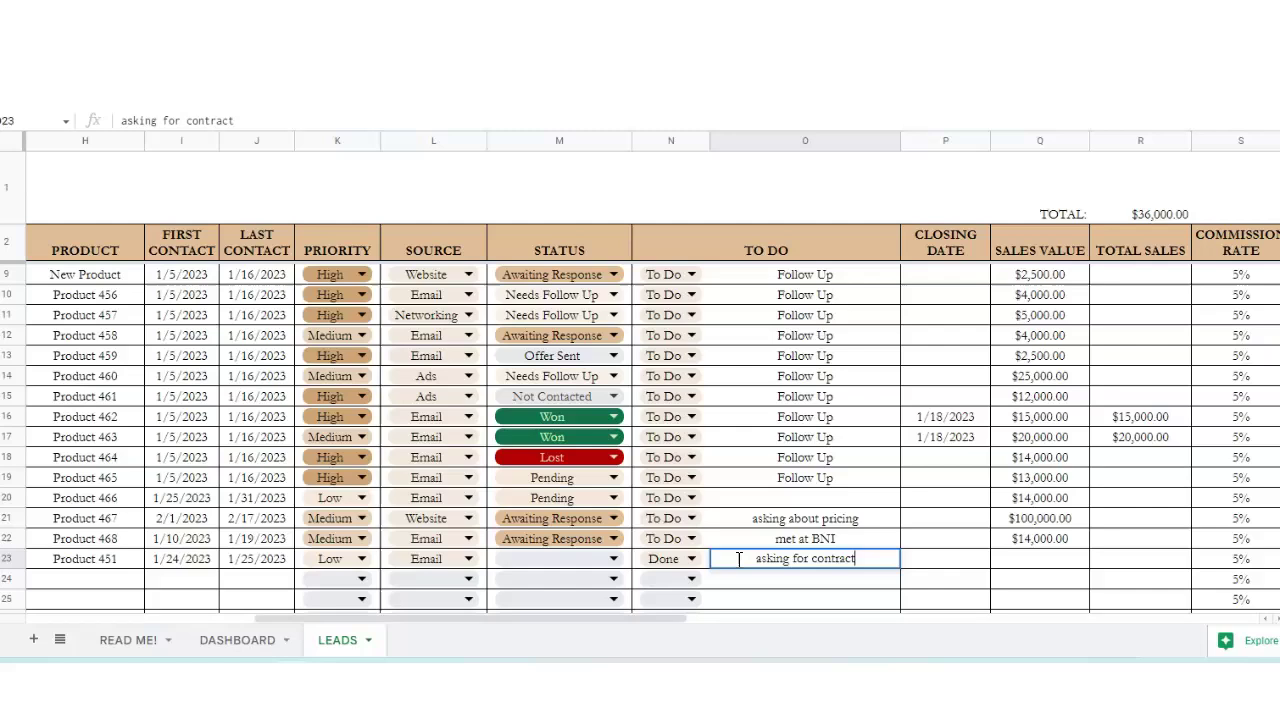
pyautogui.press('Tab')
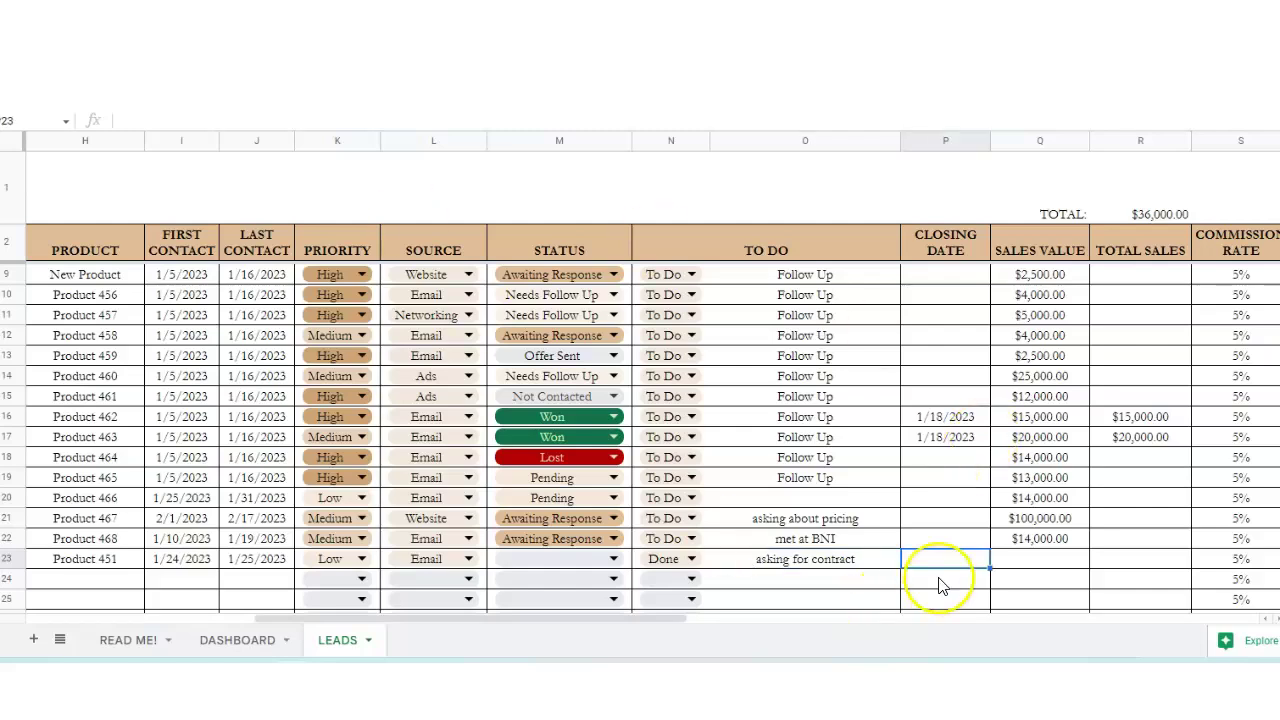
# Step: Set row 4's Product 456 lead to Won with a closing date of 1/19/2023
pyautogui.scroll(3, 640, 420)
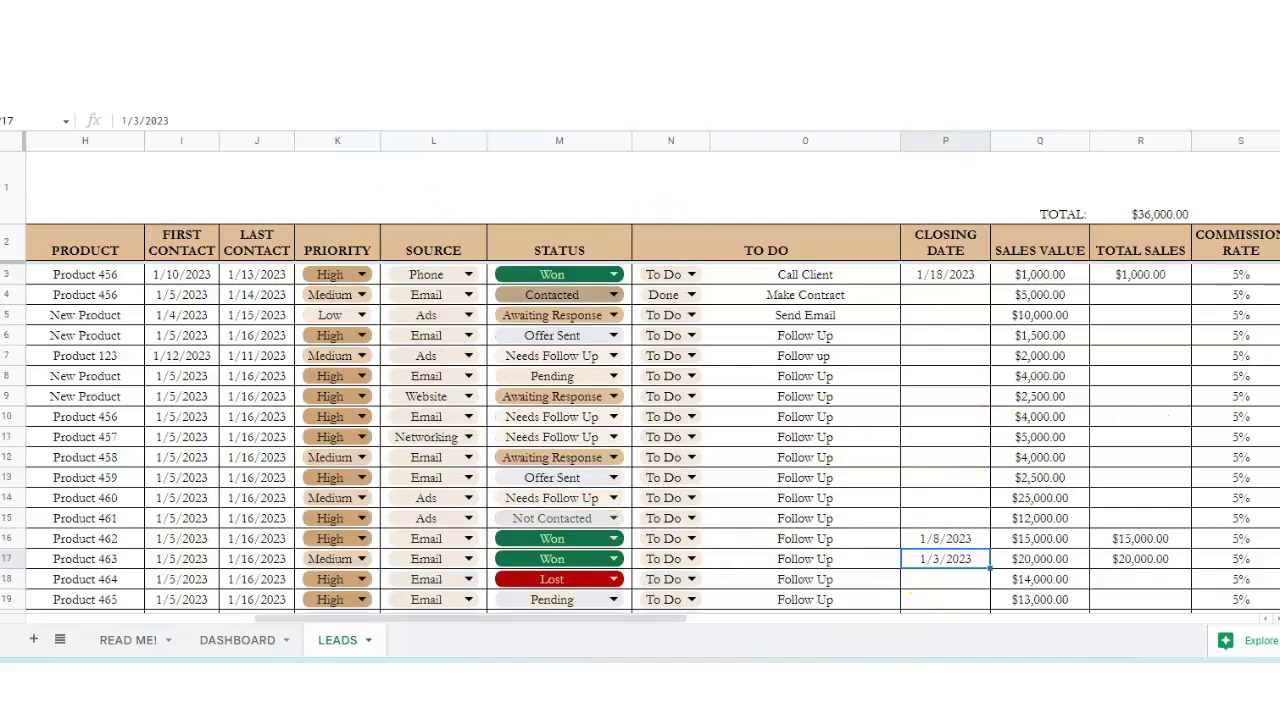
pyautogui.click(52, 294)
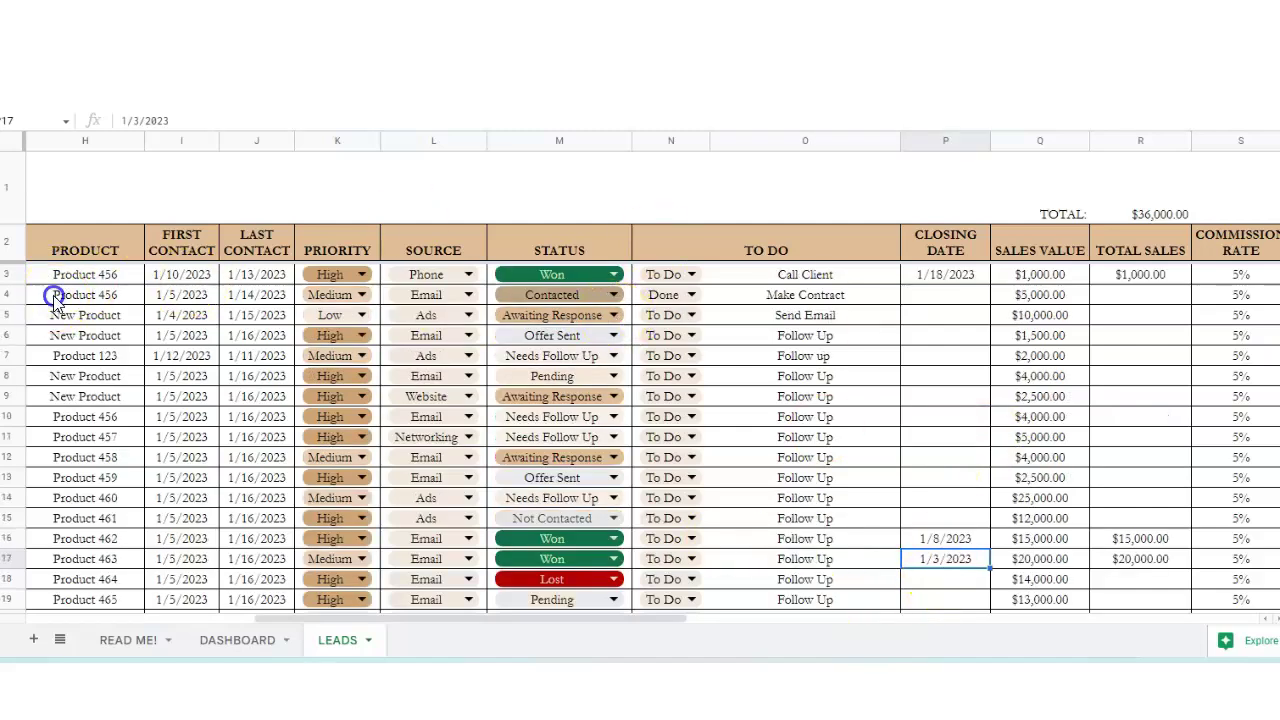
pyautogui.click(614, 295)
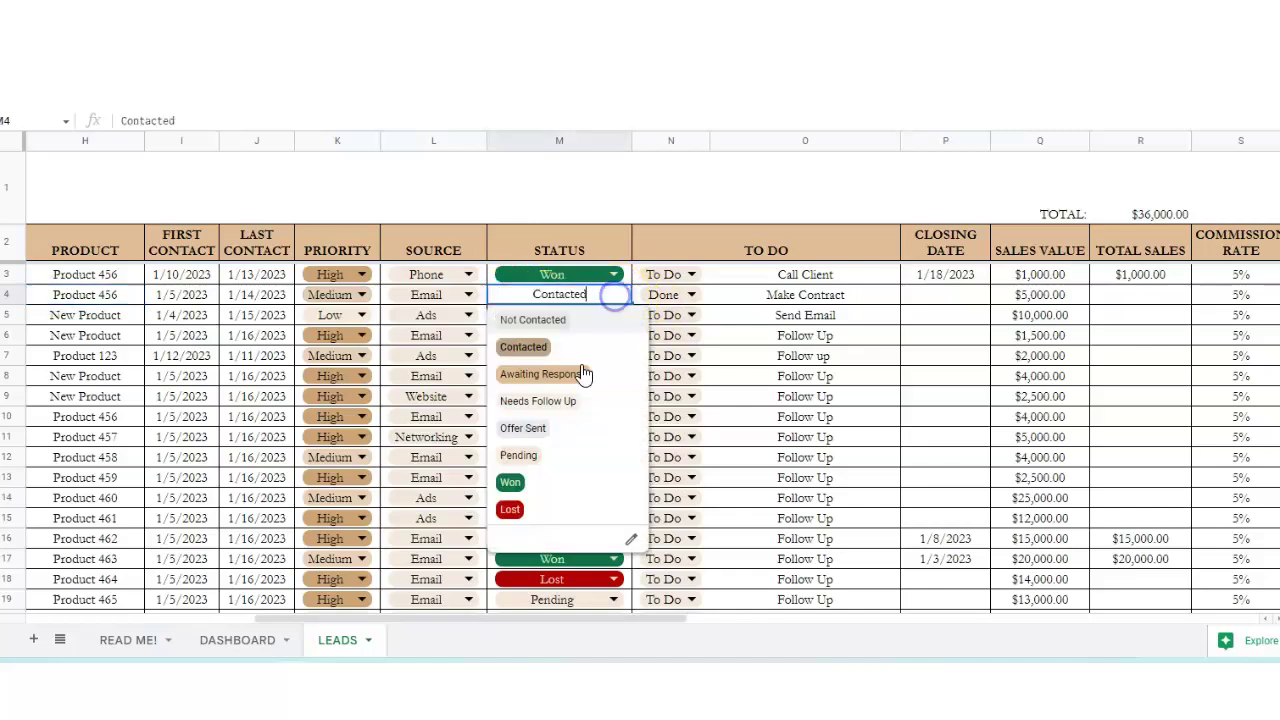
pyautogui.click(541, 491)
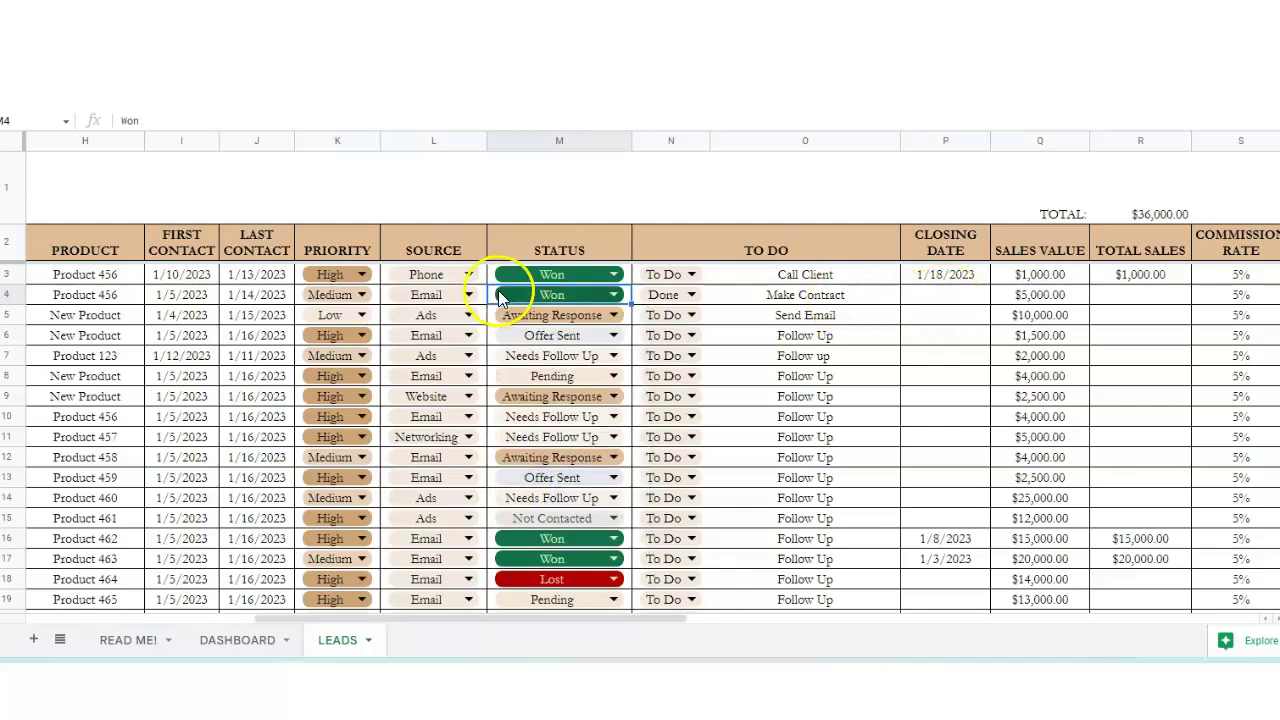
pyautogui.doubleClick(955, 300)
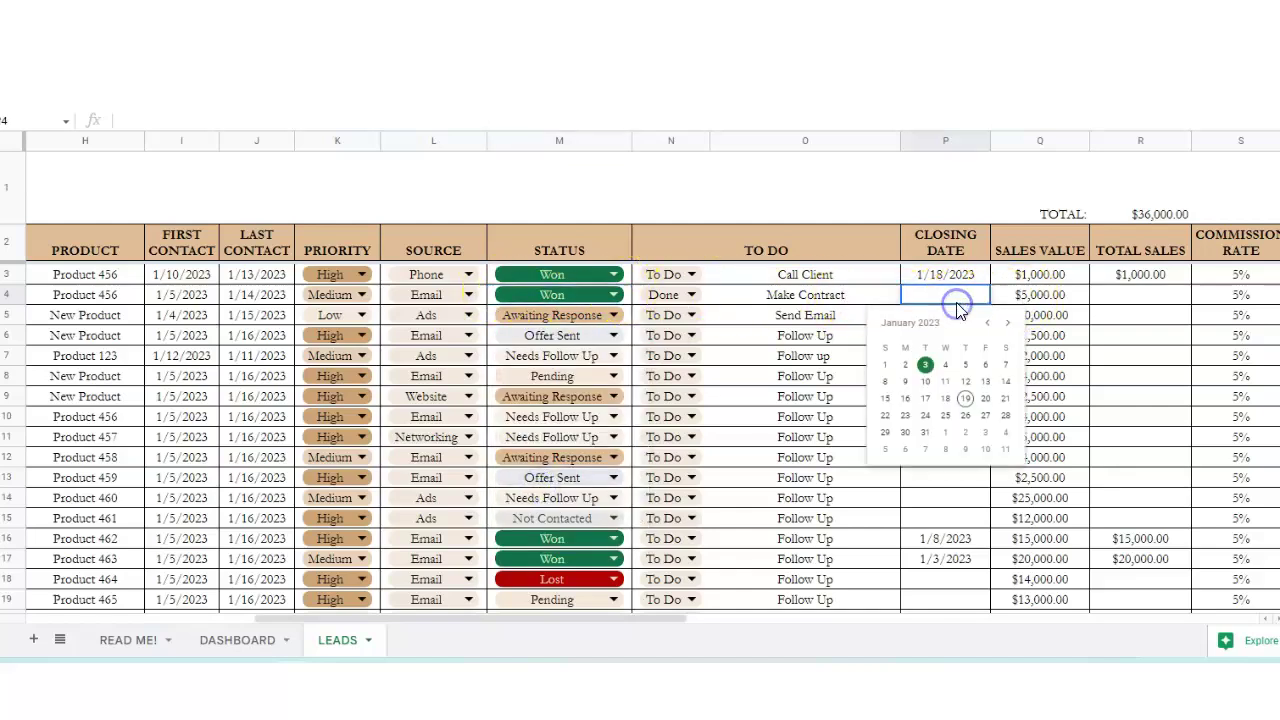
pyautogui.click(965, 398)
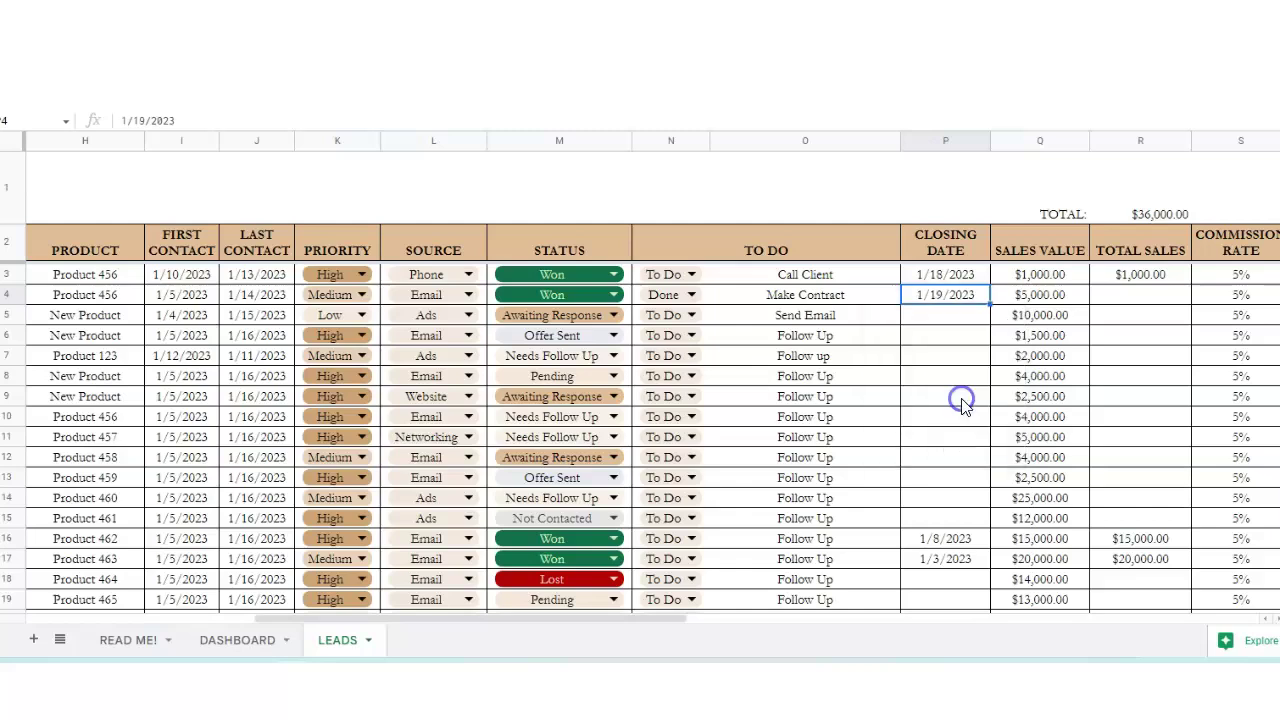
pyautogui.click(1035, 300)
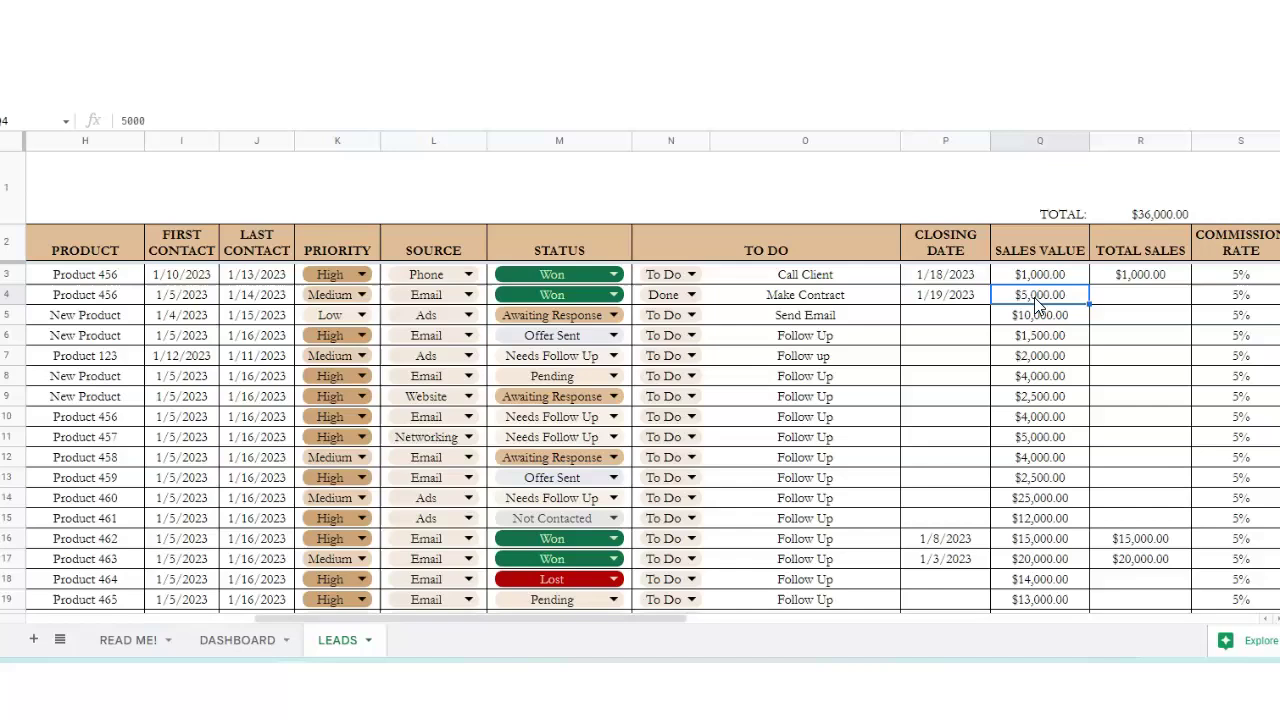
pyautogui.click(1103, 303)
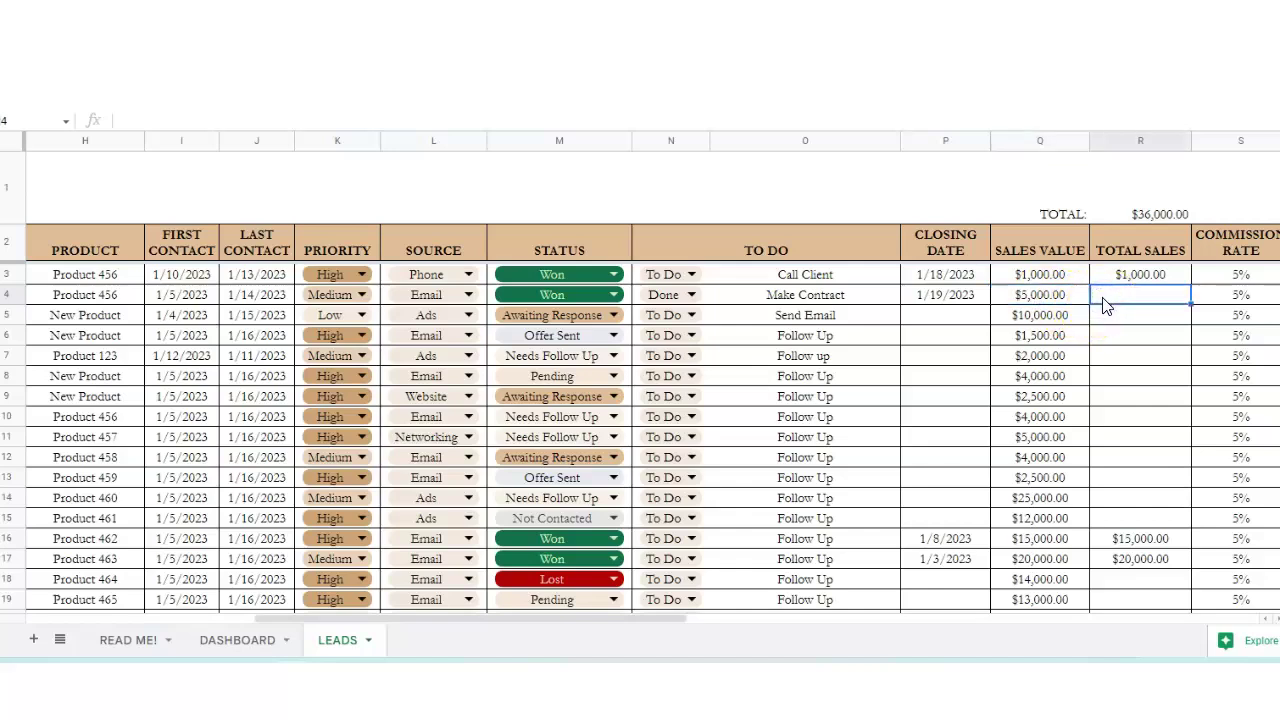
# Step: Enter $5,000 as row 4's total sales in R4
pyautogui.hscroll(1, 1105, 305)
pyautogui.hscroll(2, 1105, 305)
pyautogui.hscroll(1, 1105, 305)
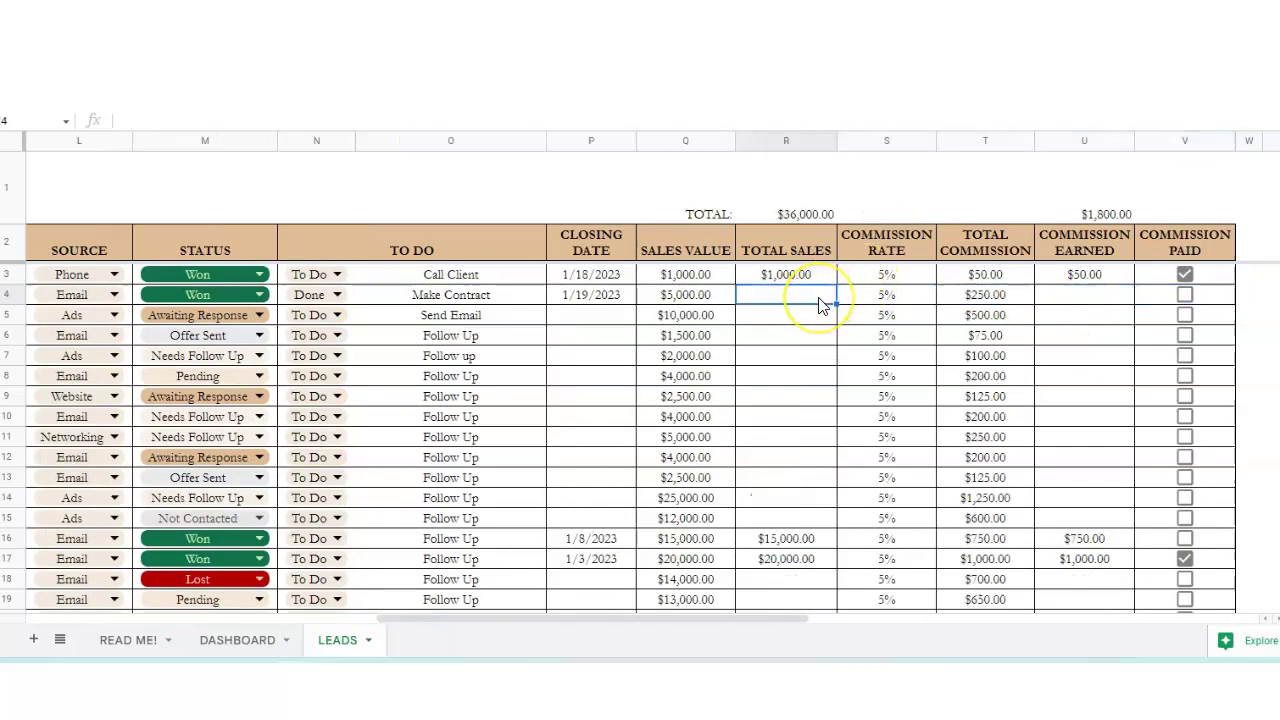
pyautogui.click(465, 620)
pyautogui.moveTo(465, 620); pyautogui.dragTo(510, 622)
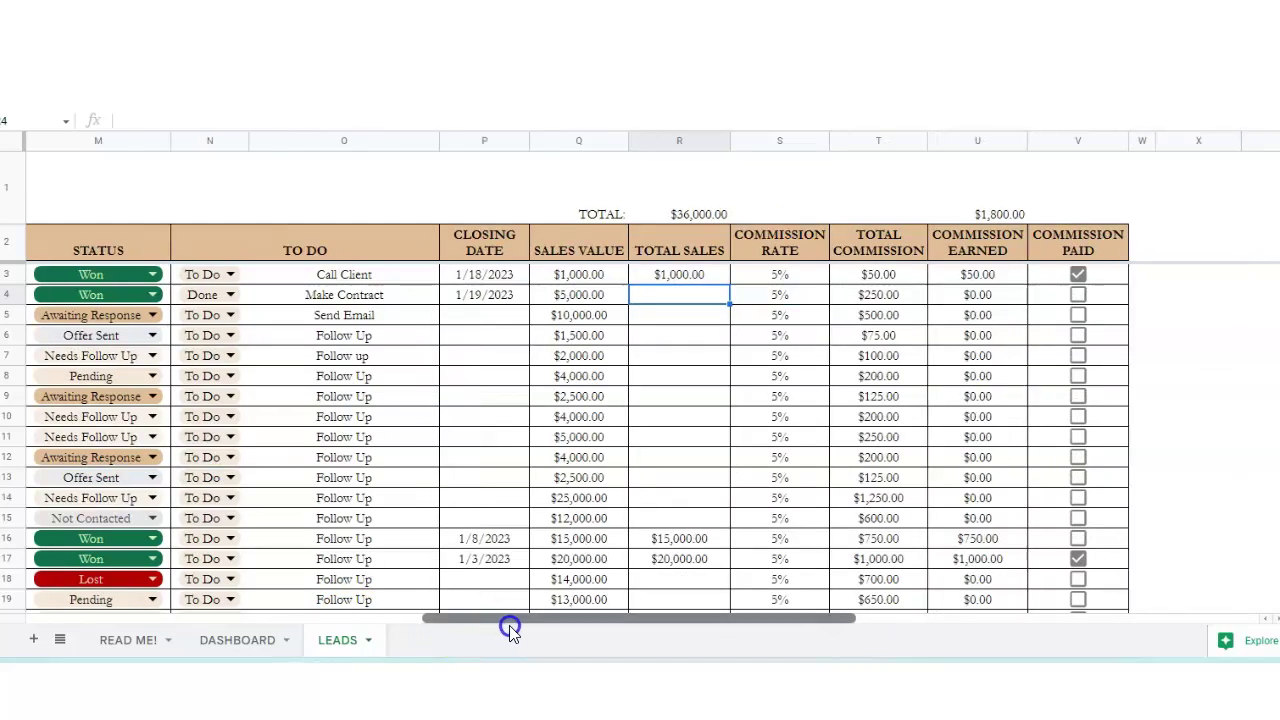
pyautogui.click(587, 296)
pyautogui.click(650, 297)
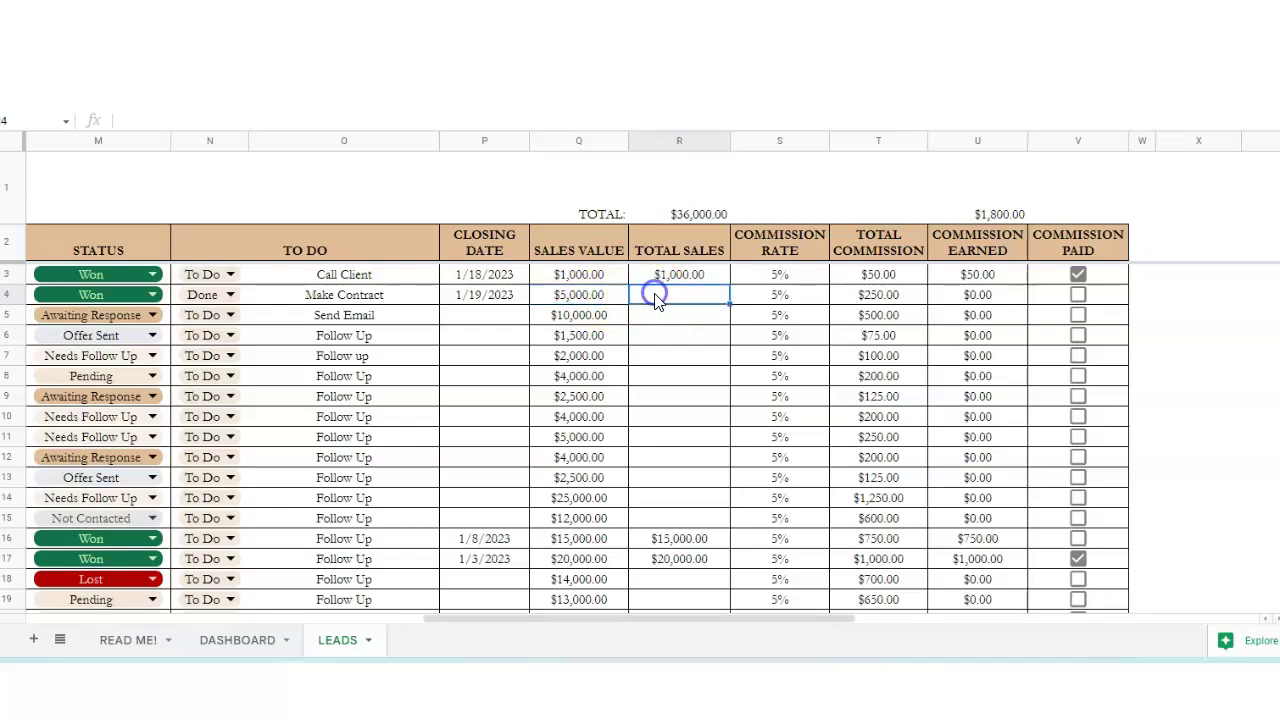
pyautogui.write('5000')
pyautogui.press('Tab')
# Step: Check row 4's commission formulas, confirming $250 commission earned at 5%
pyautogui.click(733, 303)
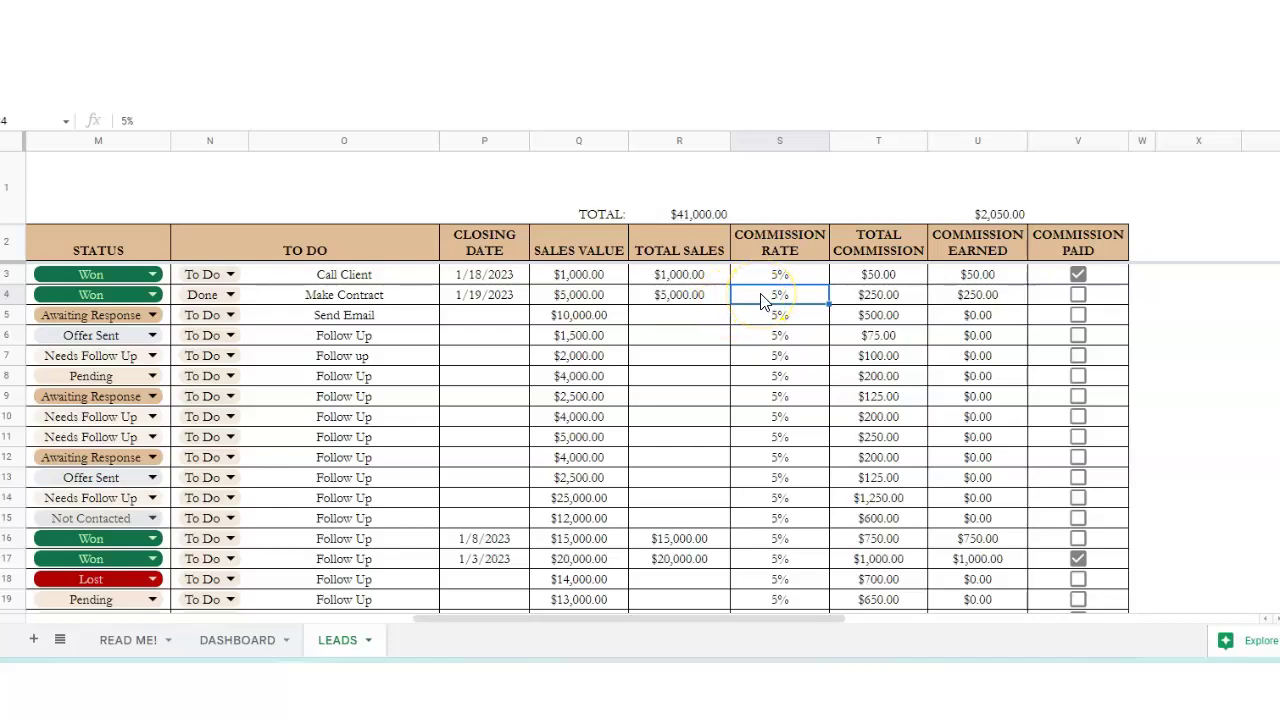
pyautogui.click(772, 302)
pyautogui.click(875, 300)
pyautogui.click(876, 303)
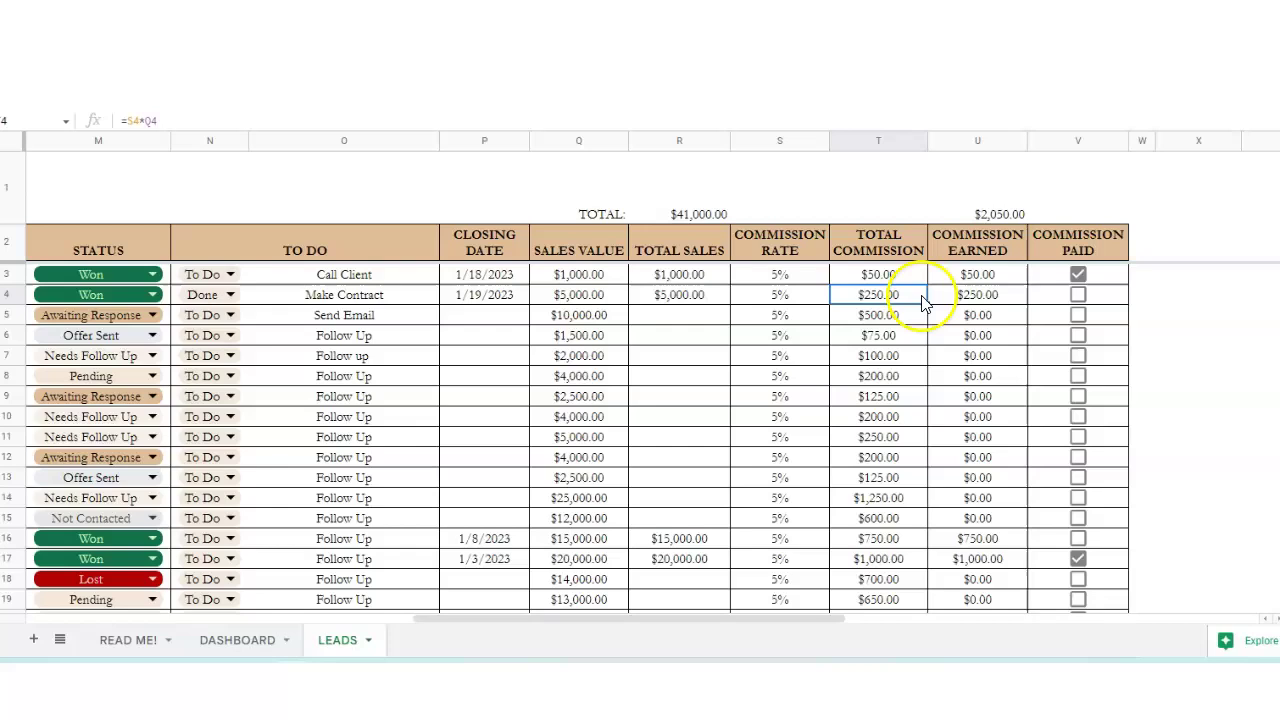
pyautogui.click(960, 300)
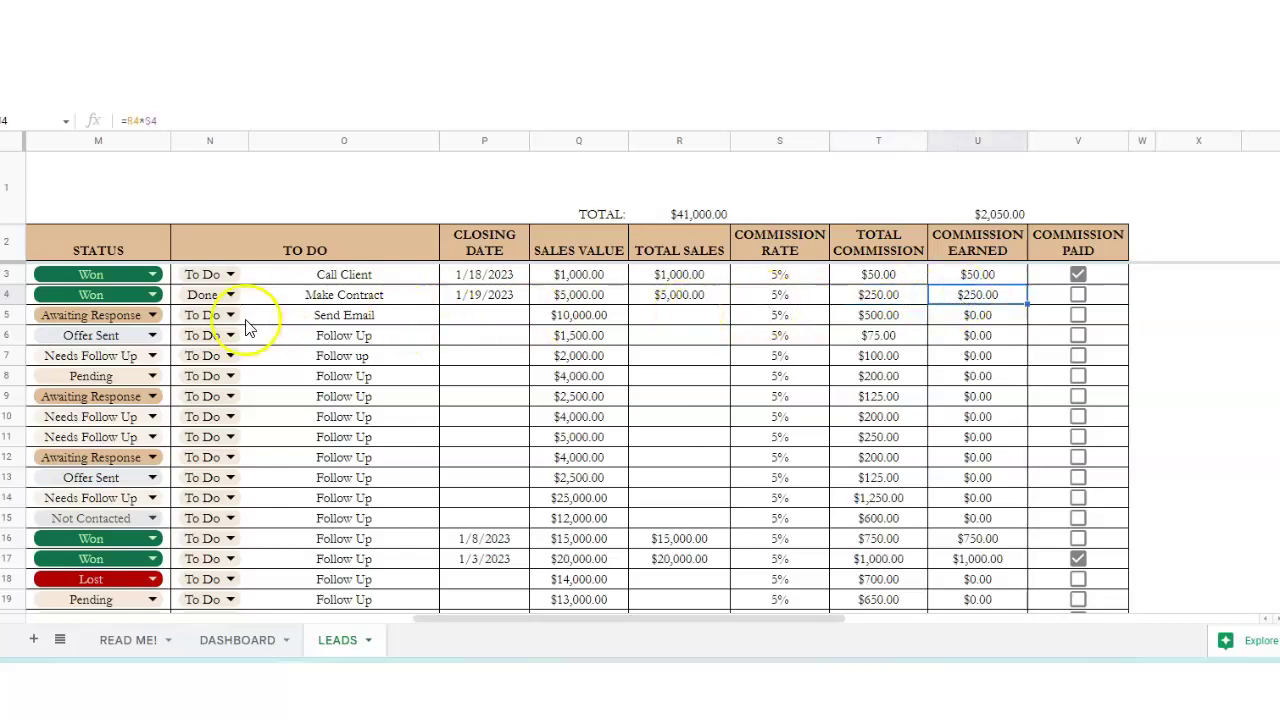
# Step: Mark row 5's lead Won, closed 1/18/2023, with $10,000 total sales
pyautogui.click(153, 315)
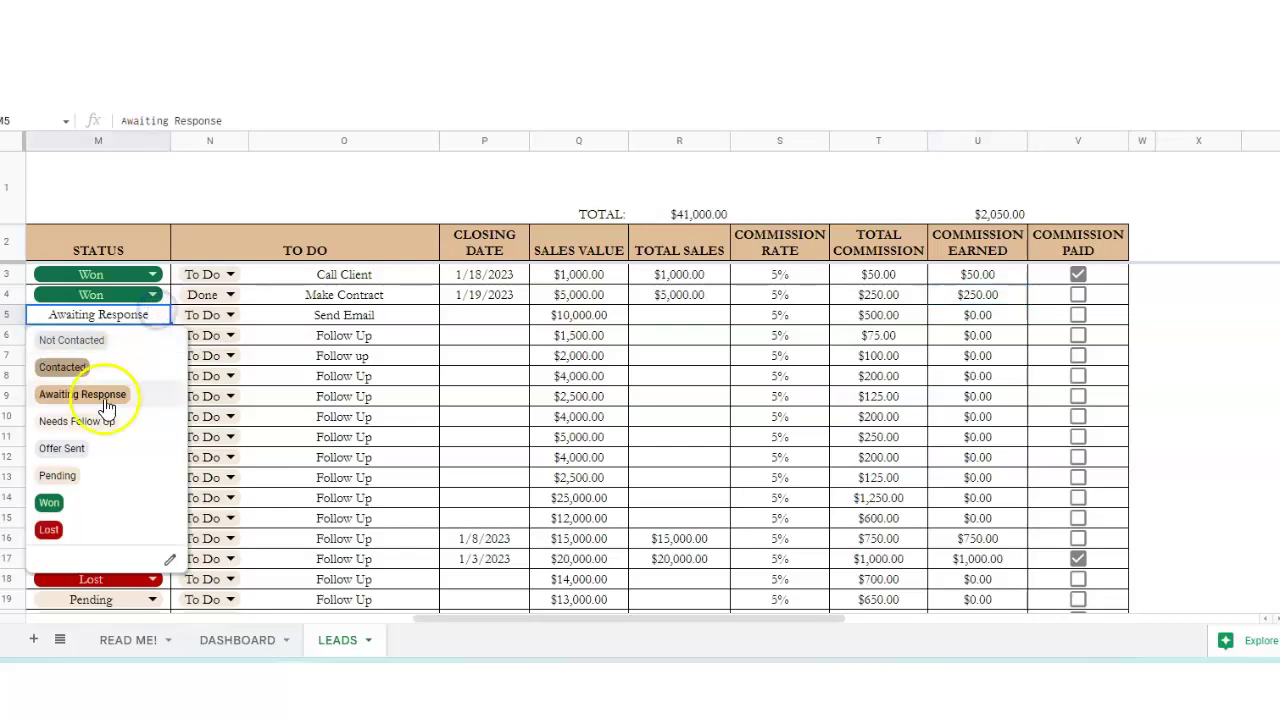
pyautogui.click(89, 505)
pyautogui.doubleClick(475, 316)
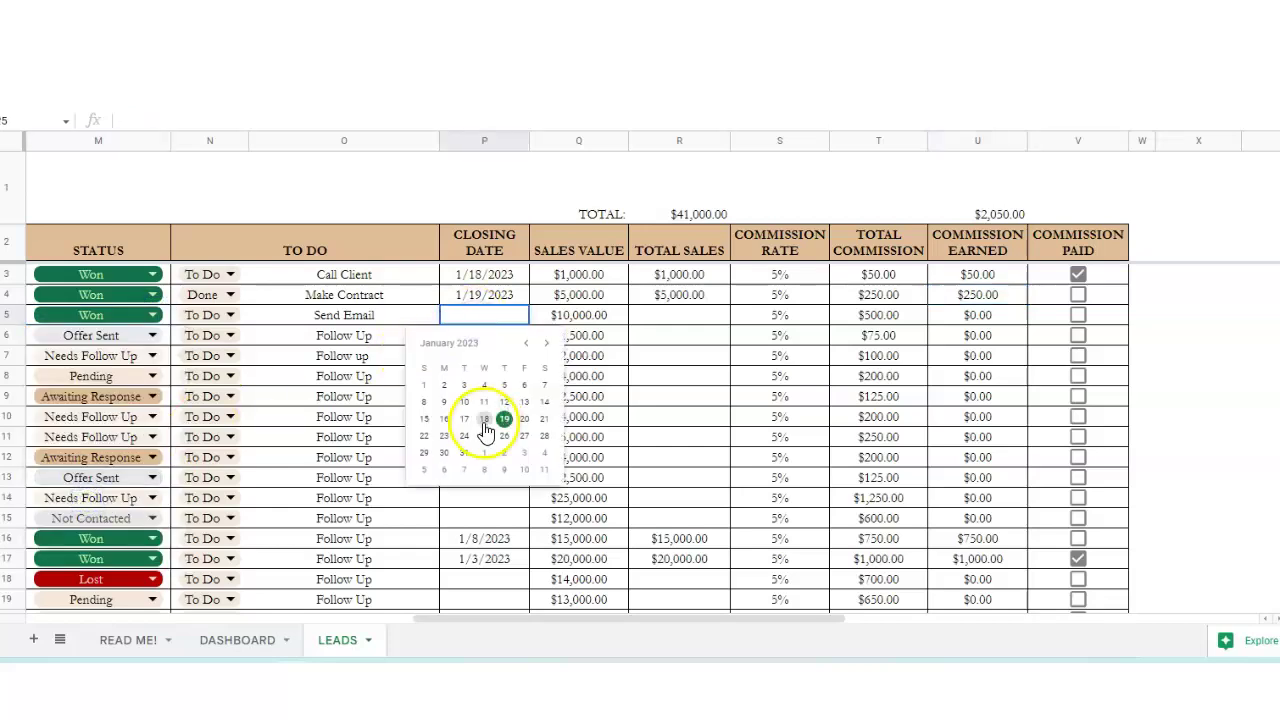
pyautogui.click(484, 421)
pyautogui.click(659, 314)
pyautogui.write('1')
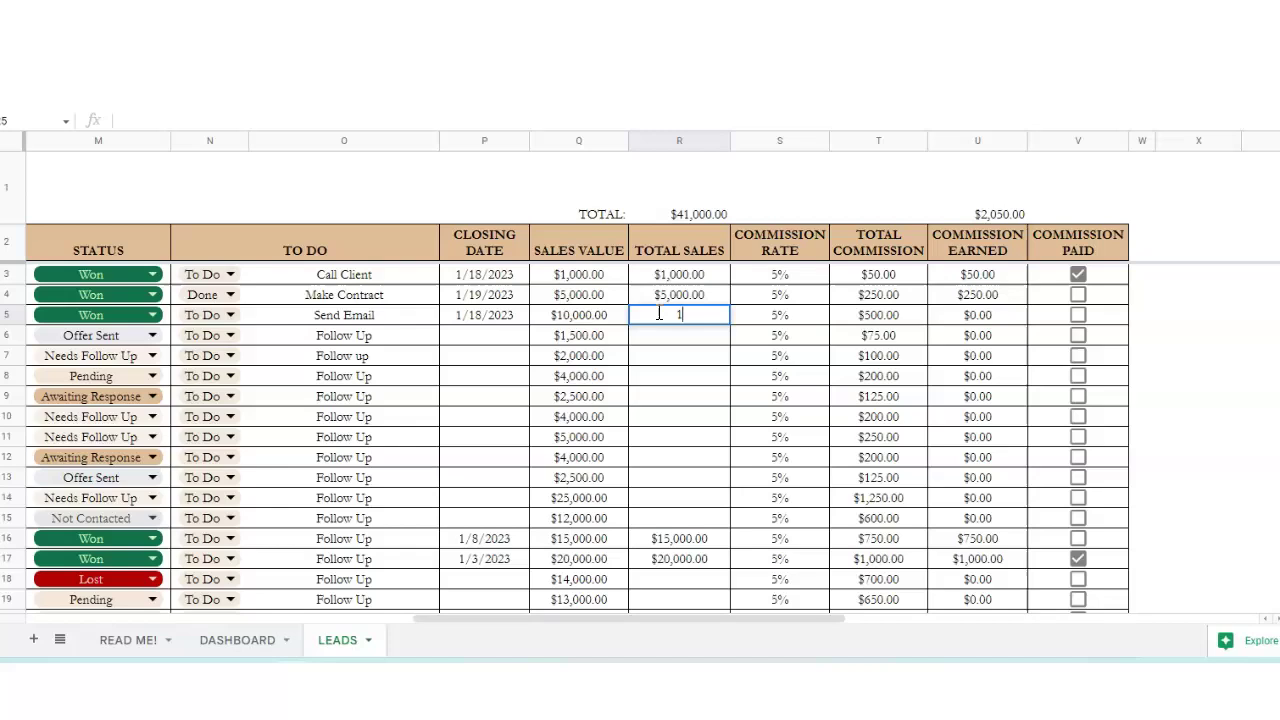
pyautogui.write('000')
pyautogui.press('Tab')
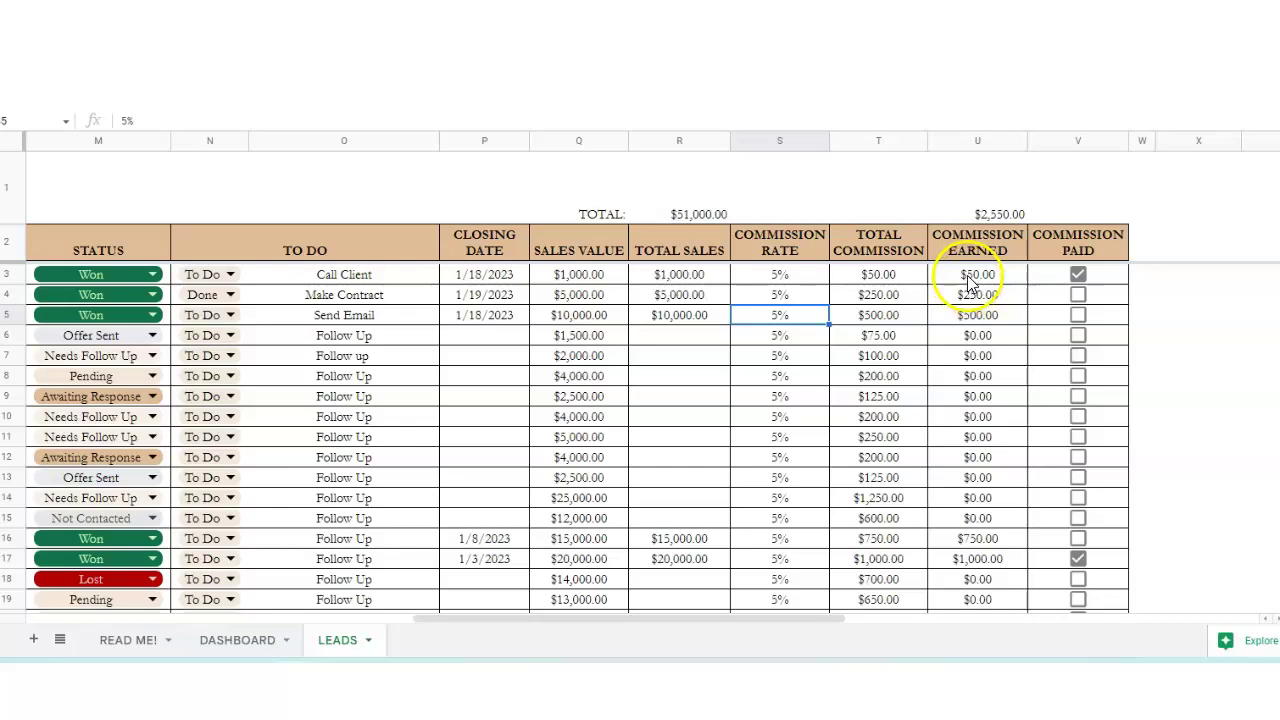
# Step: Verify the totals ($51,000 sales, $2,550 commission earned) and toggle row 4's commission paid
pyautogui.moveTo(968, 278); pyautogui.dragTo(990, 559)
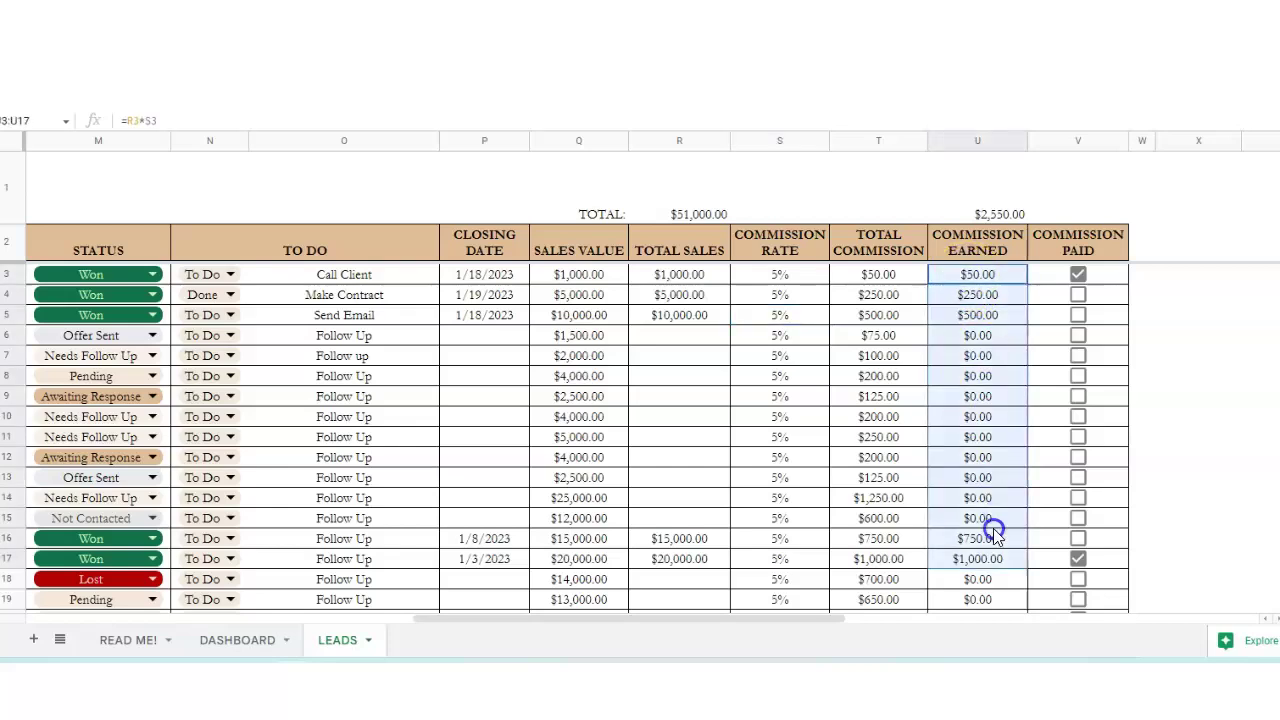
pyautogui.click(984, 214)
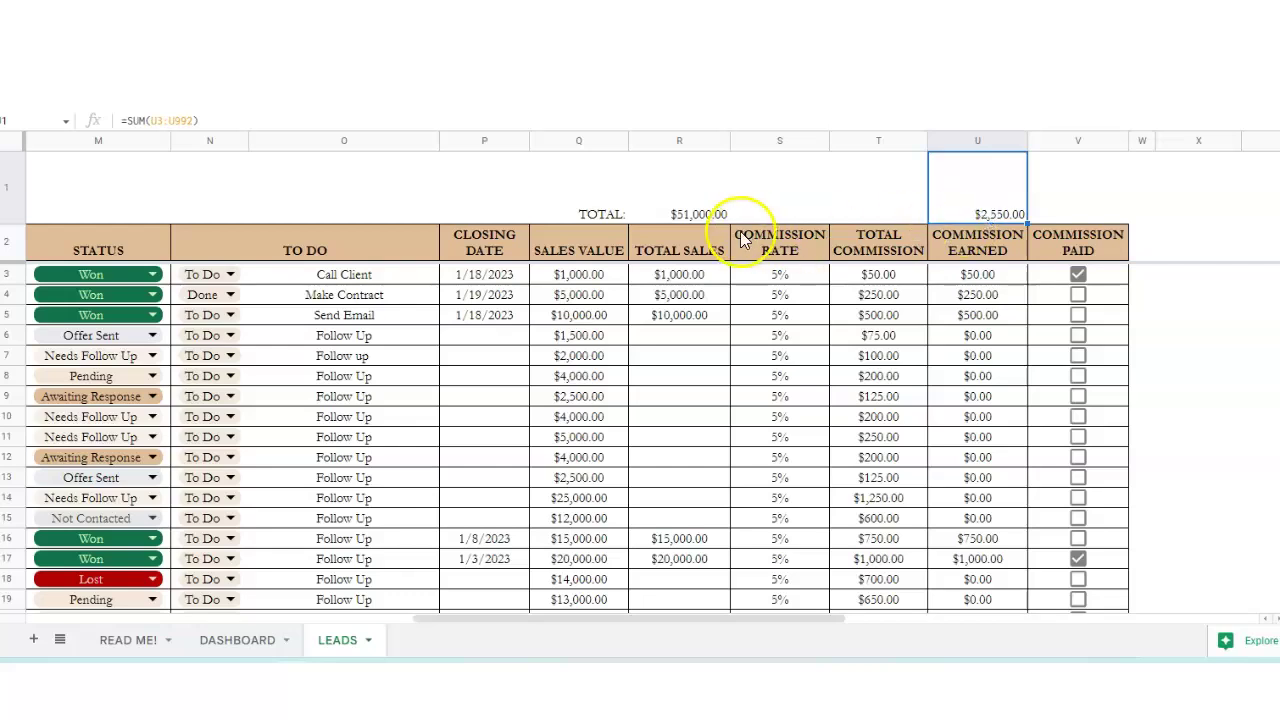
pyautogui.click(684, 210)
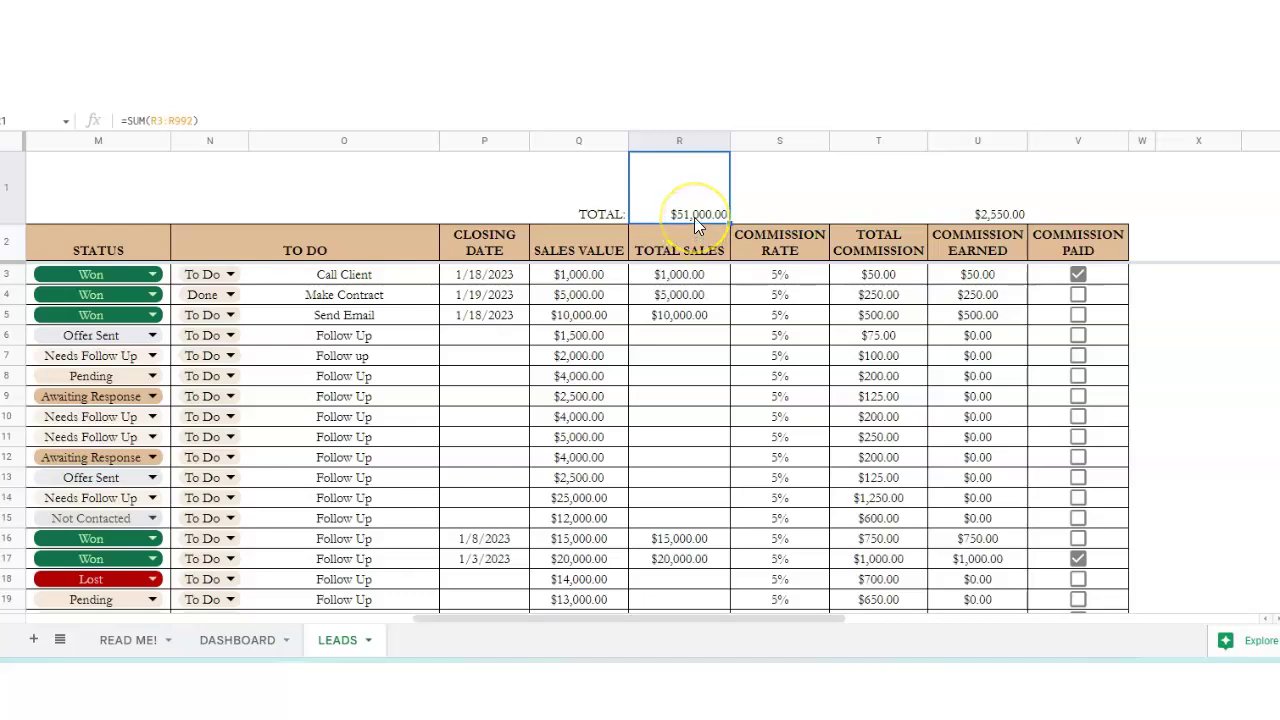
pyautogui.click(1077, 295)
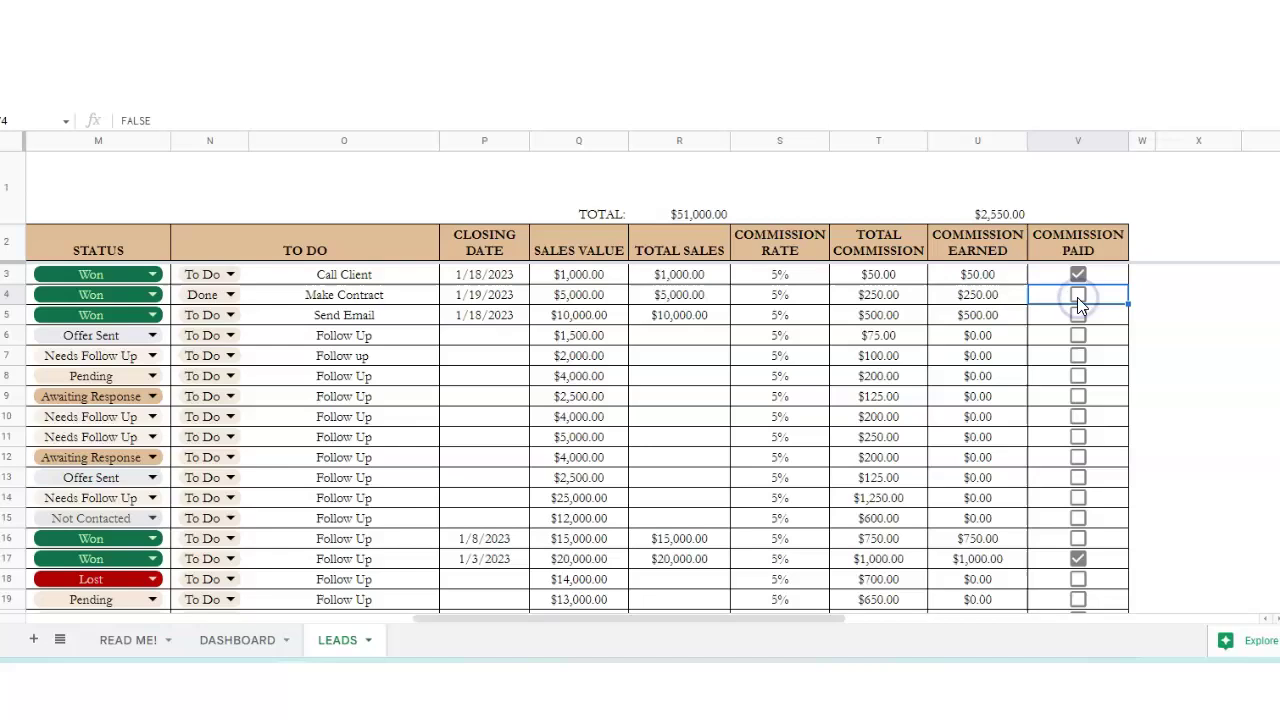